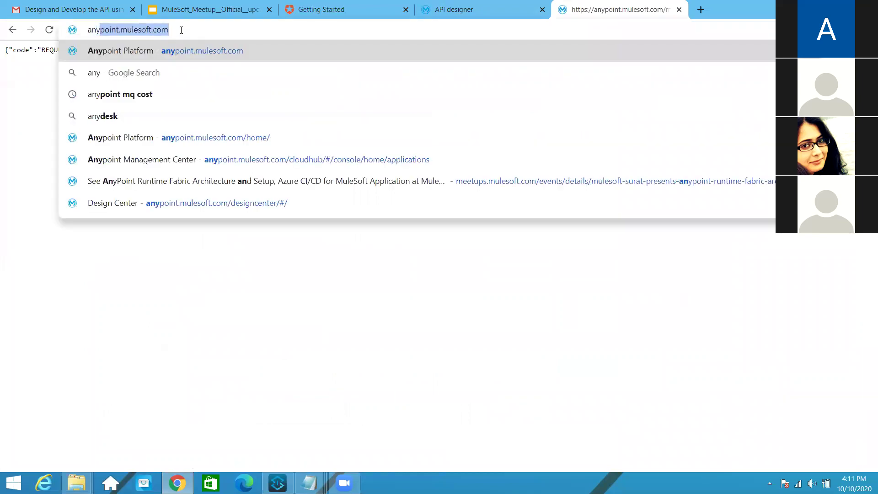
Search the web for 'advanced rest client' in a new tab
key(Return)
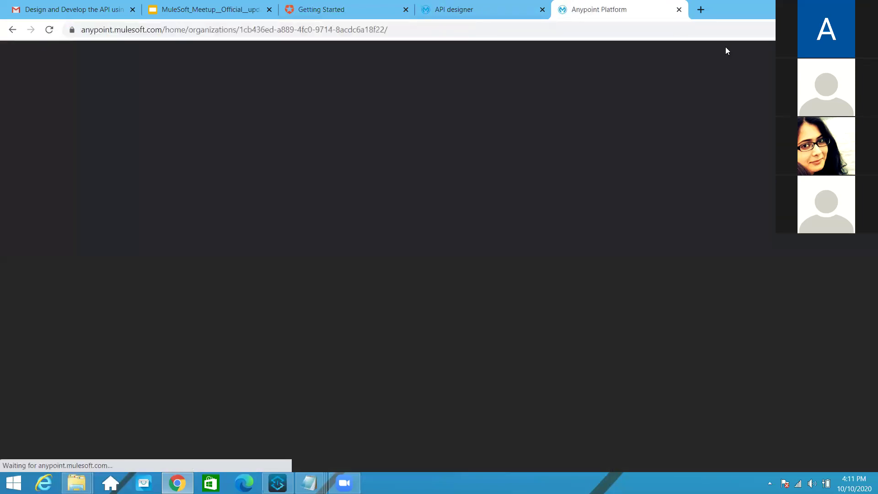
key(ctrl+t)
text(rest)
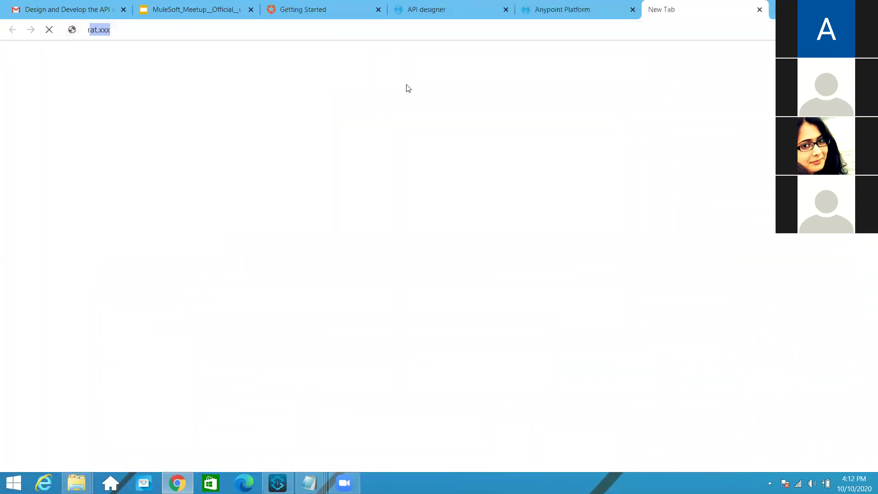
text( c)
key(BackSpace)
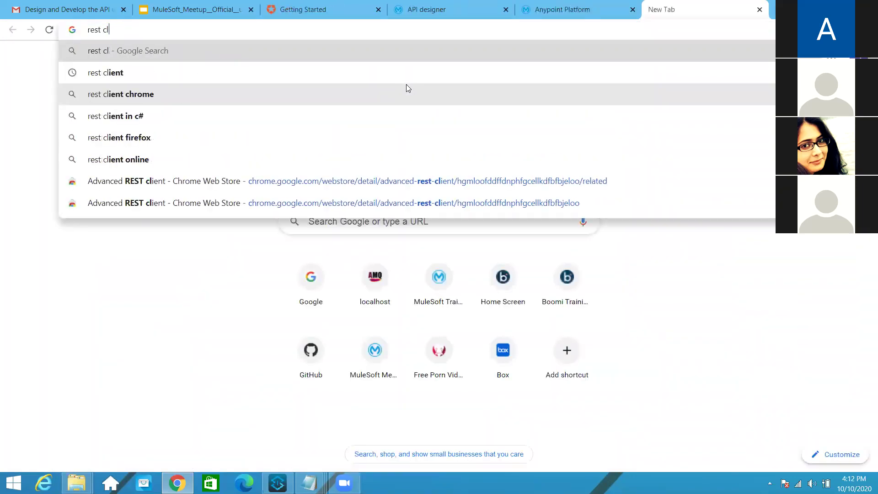
key(BackSpace)
key(BackSpace)
key(BackSpace)
key(BackSpace)
key(BackSpace)
key(BackSpace)
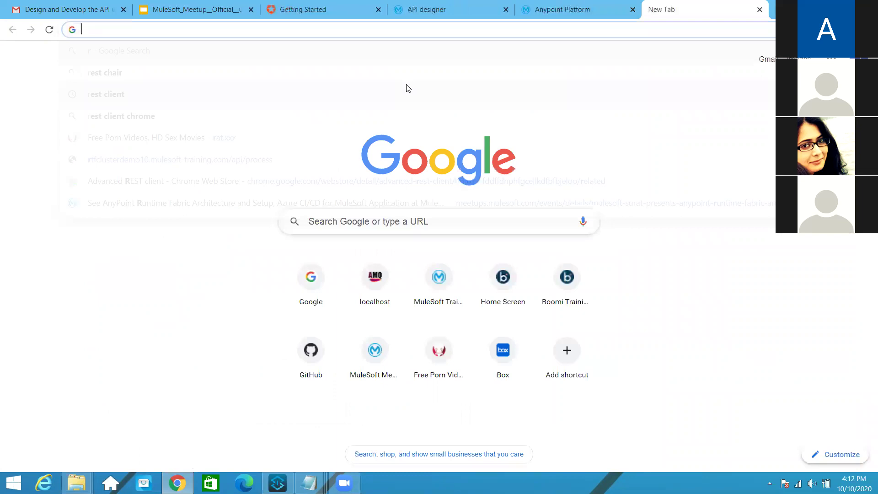
text(advance)
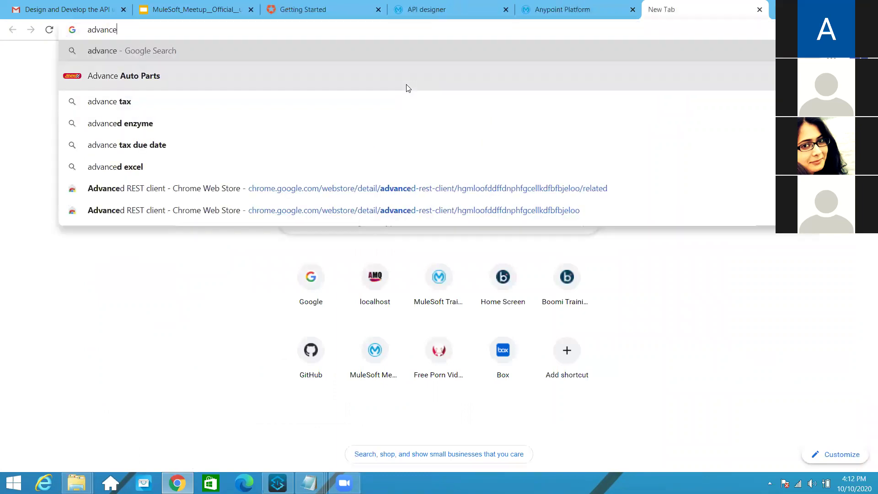
text(d rest client)
key(Return)
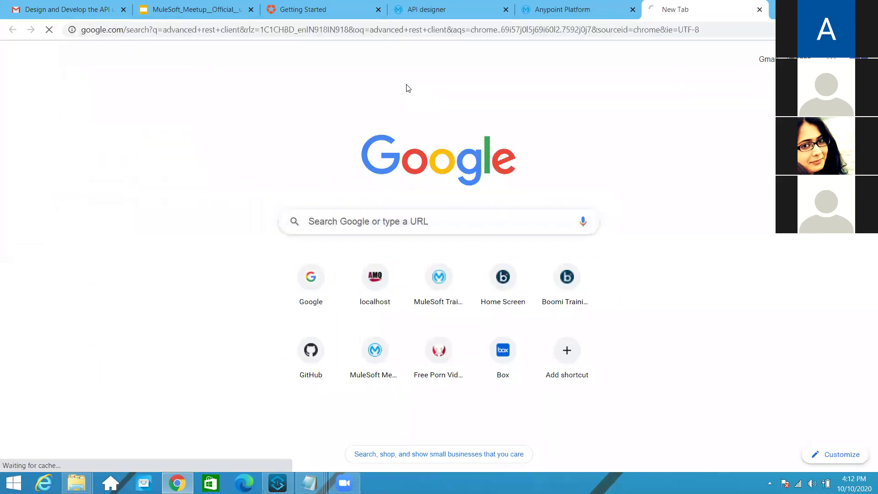
Launch Advanced REST client from its Chrome Web Store page, then return to the Auth0 dashboard
click(194, 165)
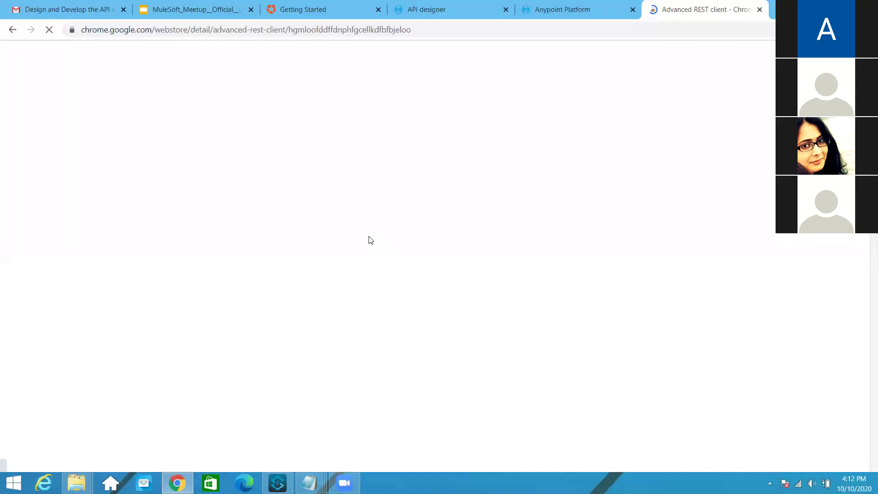
click(689, 145)
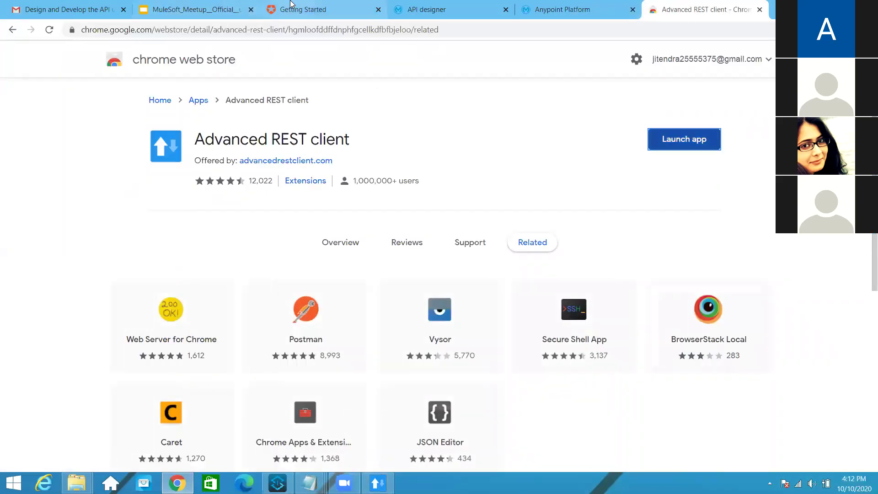
click(278, 12)
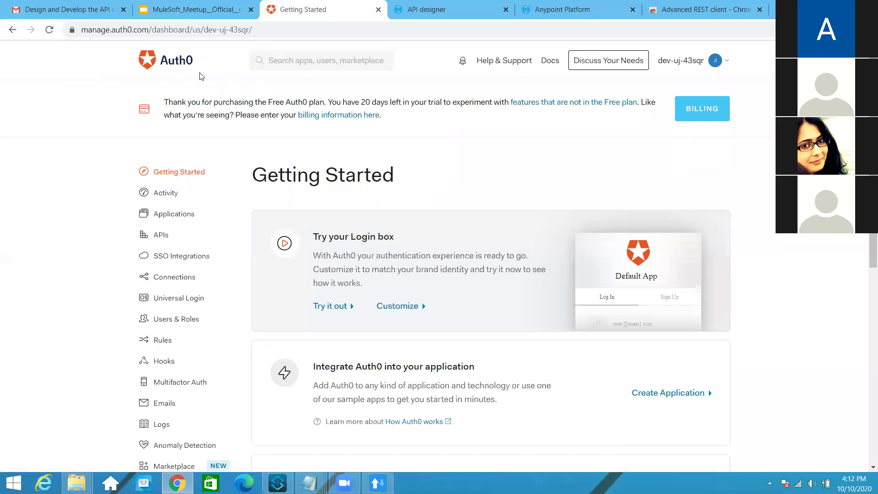
Create a new Machine to Machine application named My App
click(169, 219)
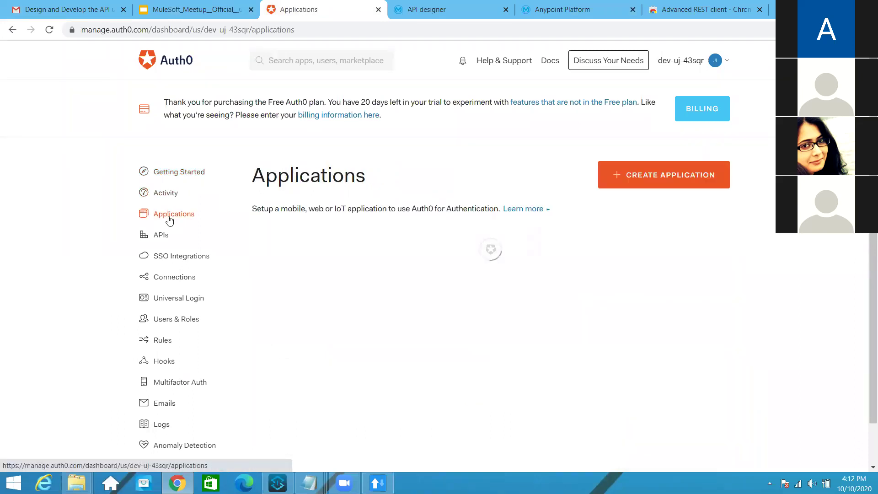
click(646, 180)
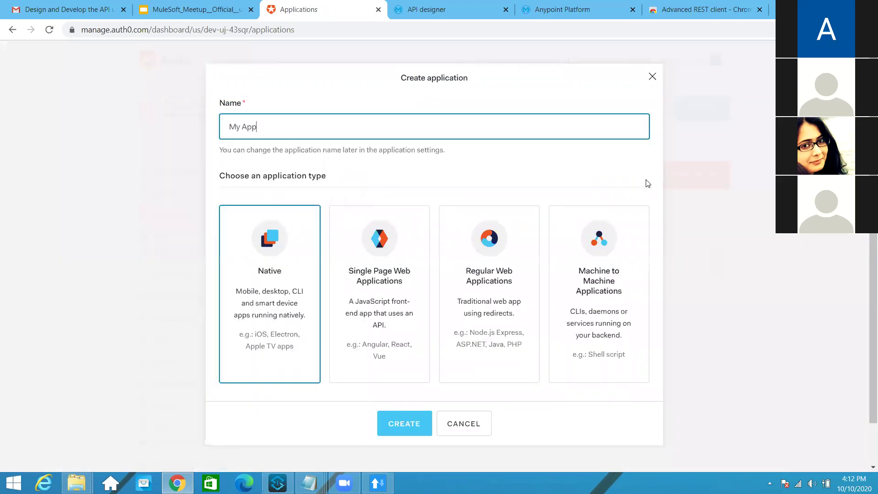
click(587, 304)
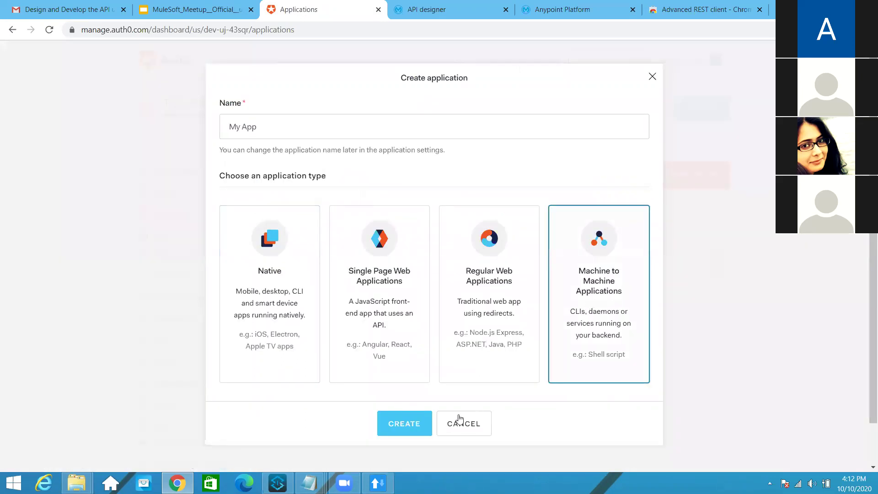
click(404, 423)
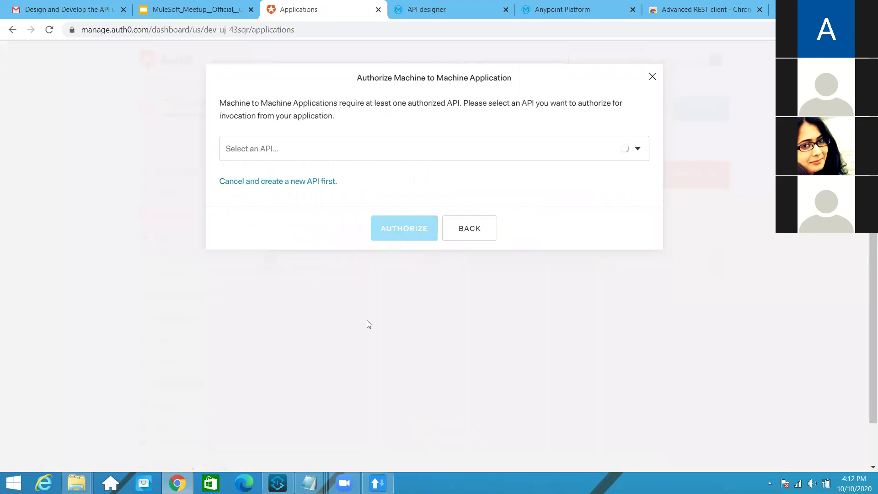
Authorize My App for the Auth0 Management API with all scopes
click(409, 155)
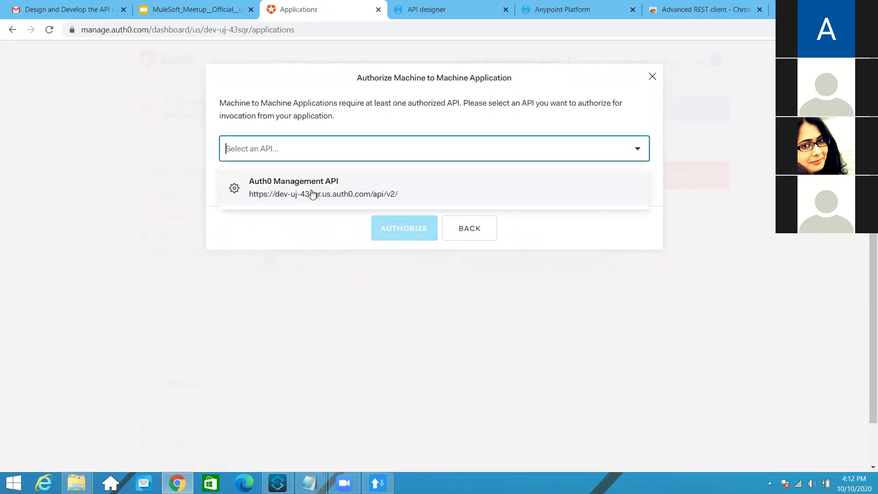
click(312, 193)
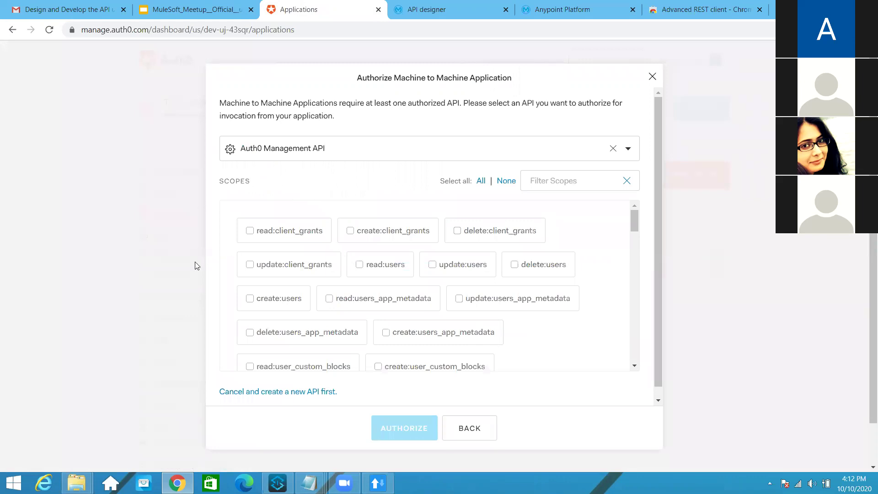
click(481, 182)
scroll(320, 256, down, 2)
scroll(254, 270, down, 10)
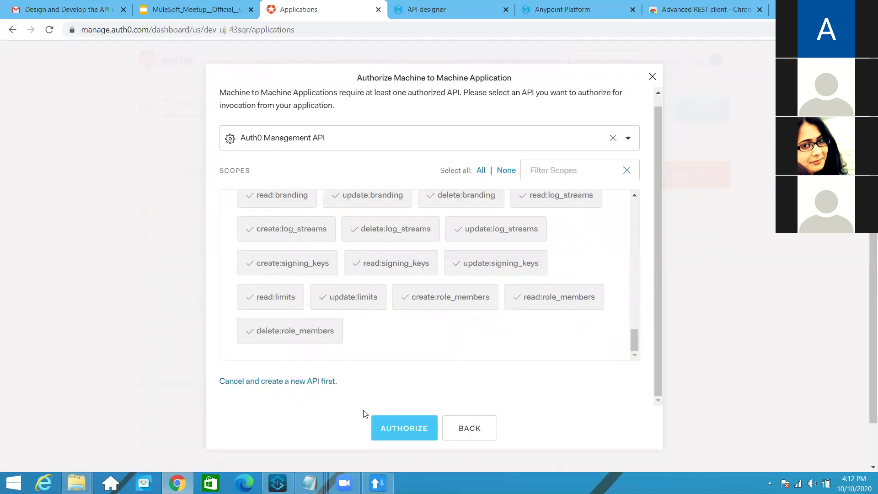
scroll(348, 320, up, 5)
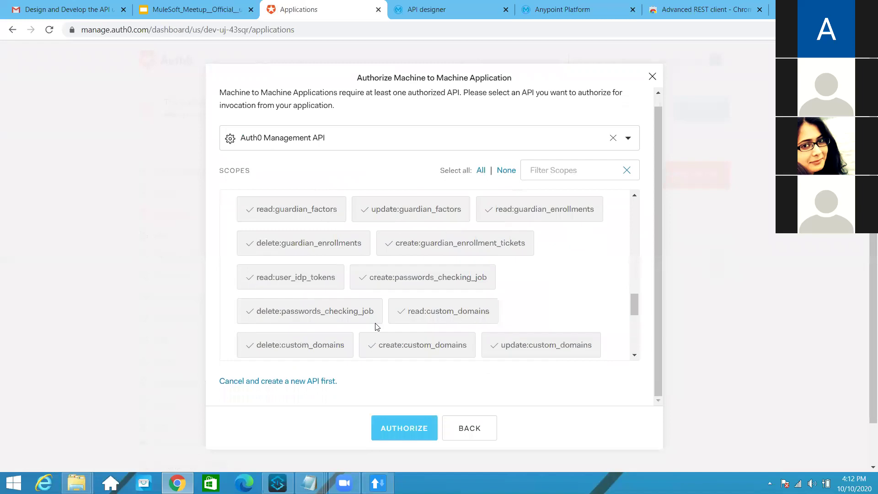
click(392, 430)
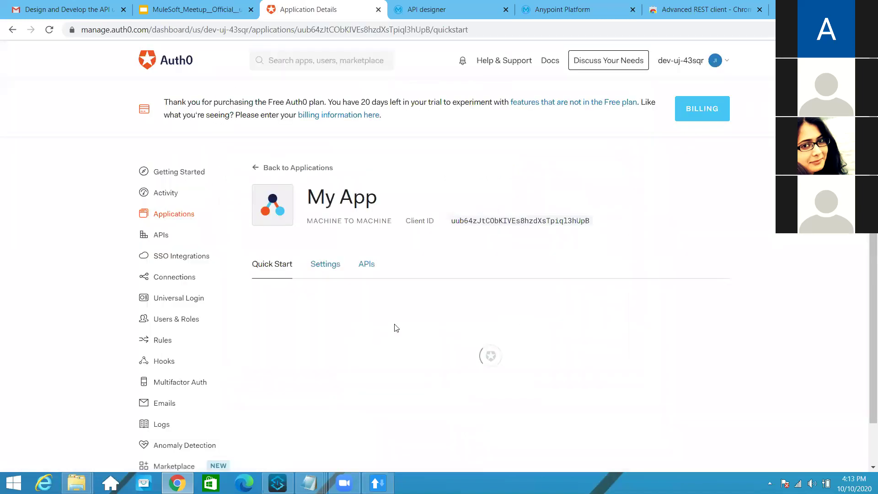
Review the Quick Start cURL sample for My App
scroll(401, 318, down, 1)
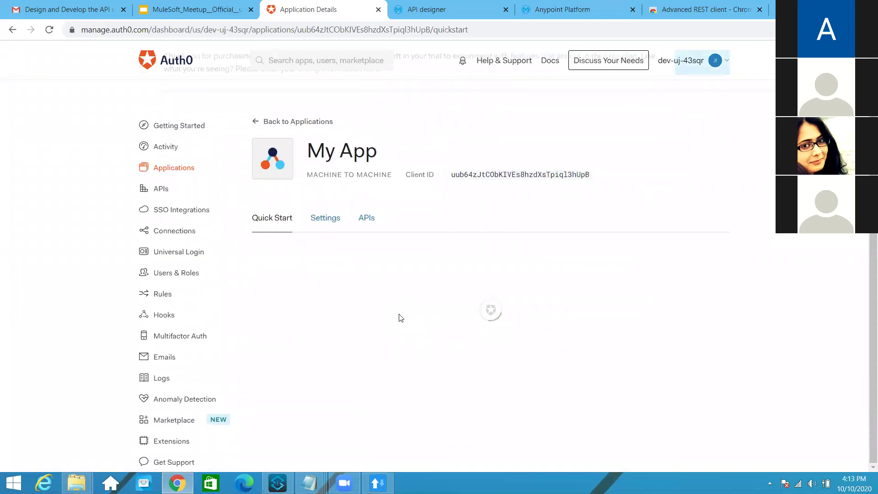
scroll(399, 317, down, 7)
scroll(398, 312, up, 3)
drag(468, 323, 644, 328)
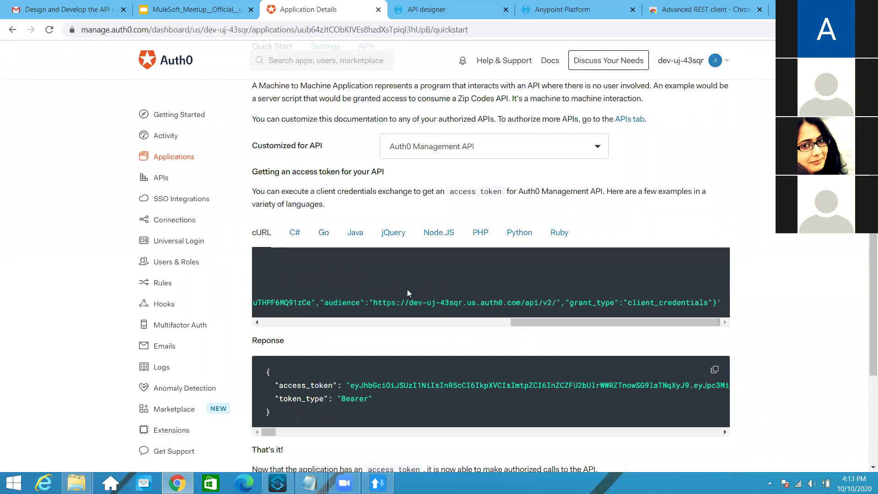
drag(518, 321, 197, 323)
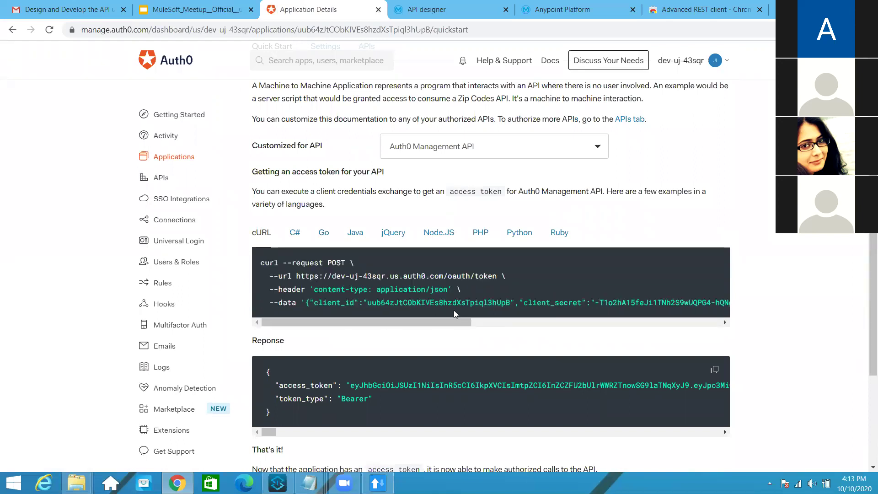
scroll(454, 310, up, 5)
click(319, 270)
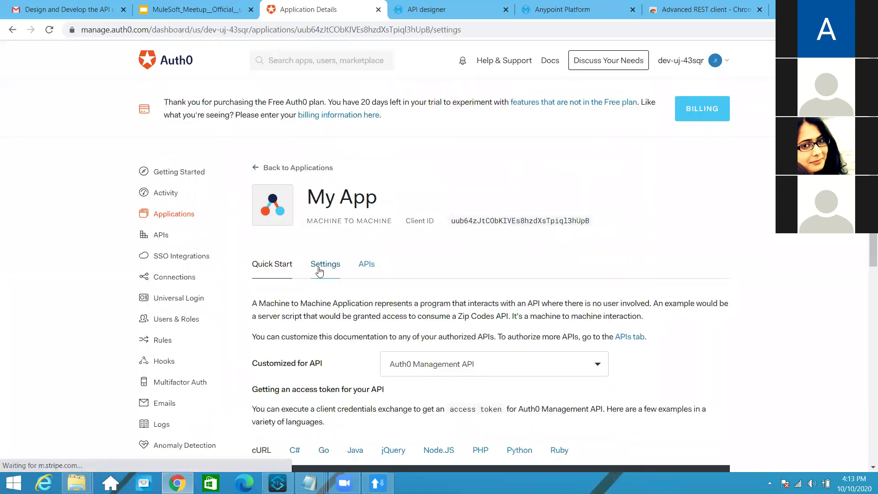
scroll(449, 311, down, 10)
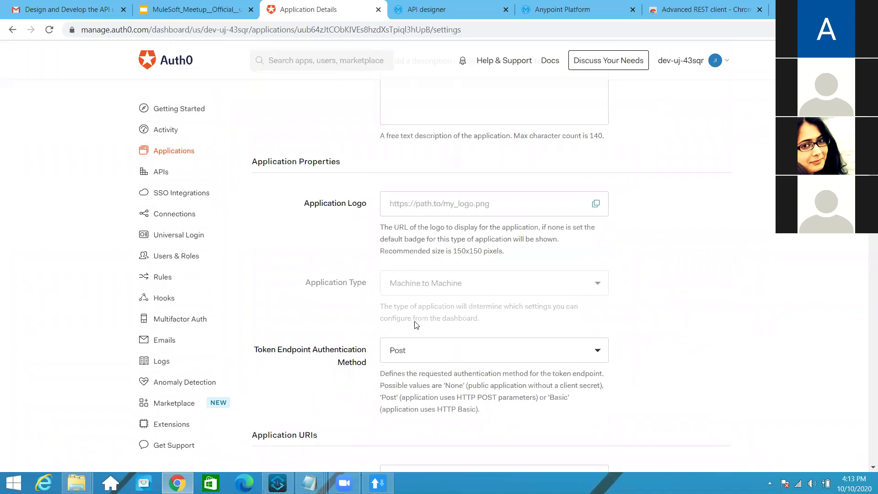
scroll(440, 277, up, 4)
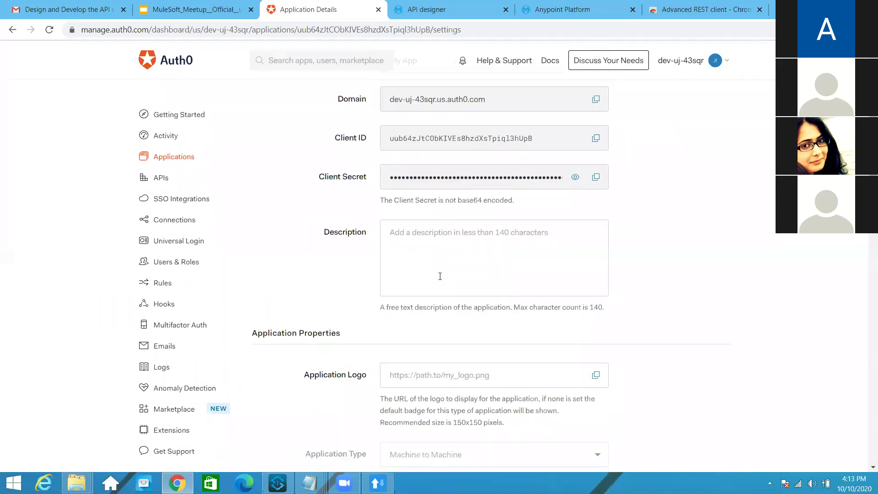
scroll(428, 244, down, 8)
click(432, 386)
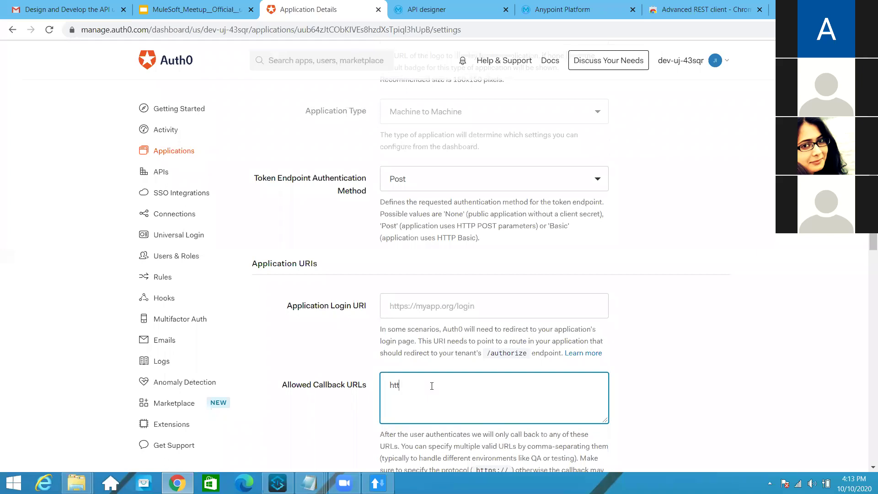
text(http://localhost:8081/callback)
scroll(519, 315, down, 12)
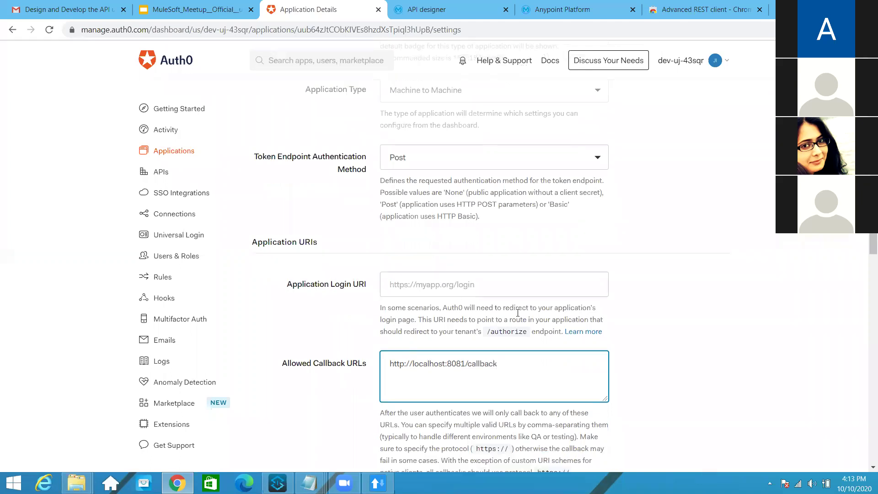
scroll(519, 315, down, 10)
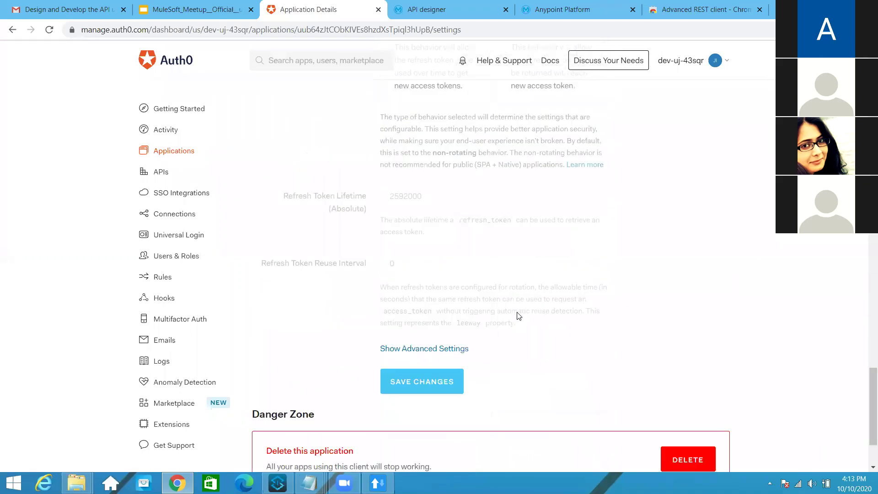
Enable the Authorization Code grant type in My App's advanced settings
click(449, 351)
scroll(502, 306, down, 2)
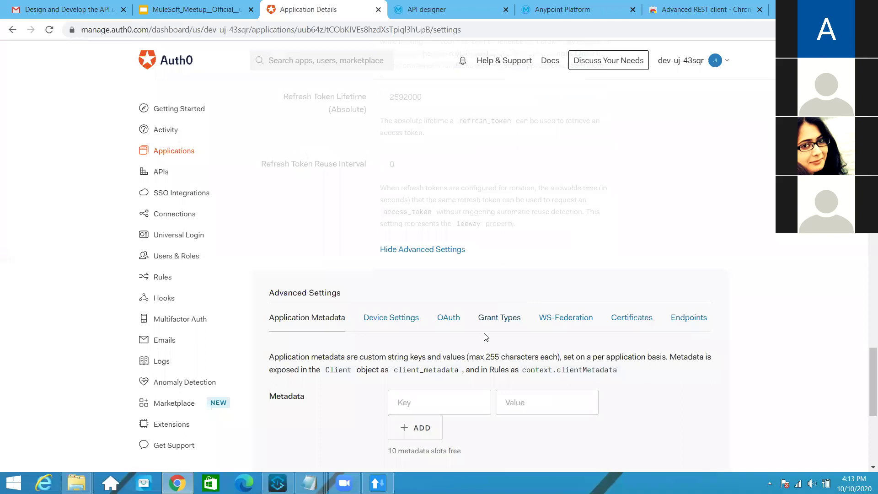
click(451, 323)
click(493, 323)
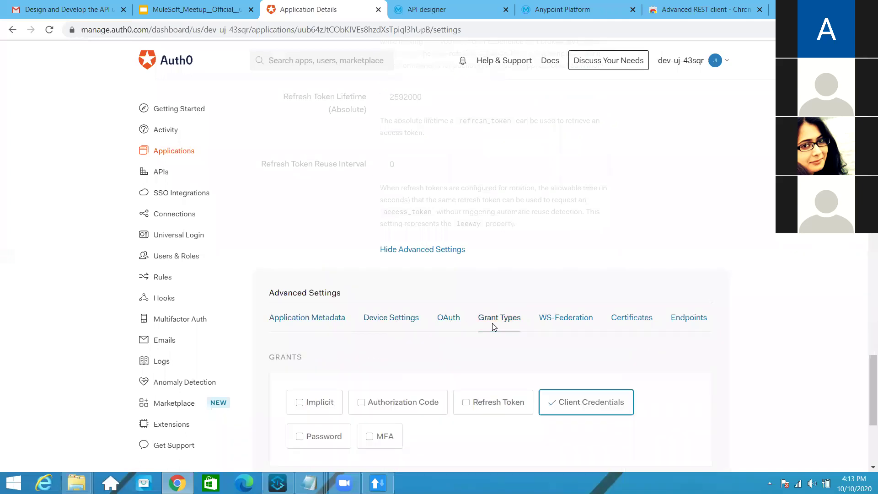
scroll(452, 329, down, 5)
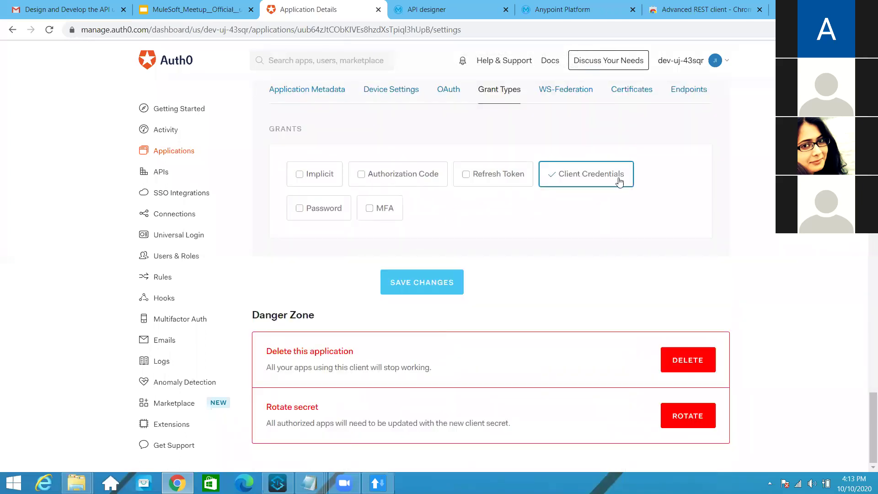
scroll(566, 227, up, 3)
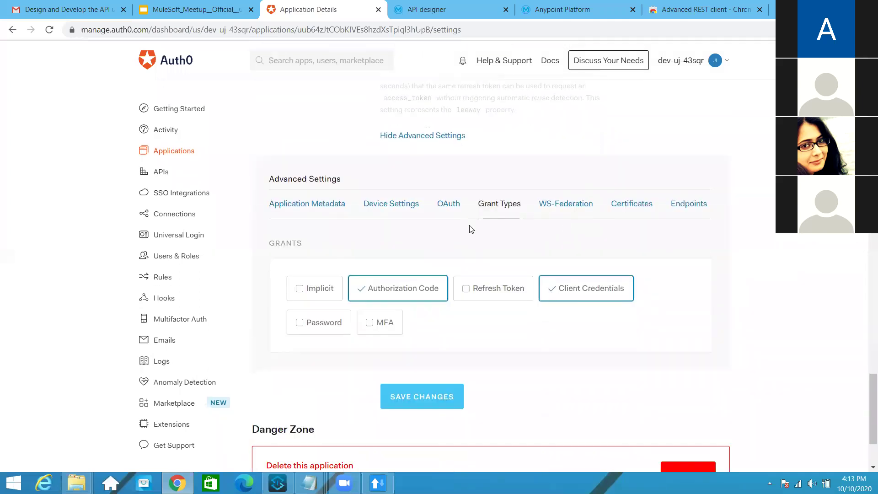
Copy the JSON Web Key Set URL from the Endpoints section and save the changes
click(685, 205)
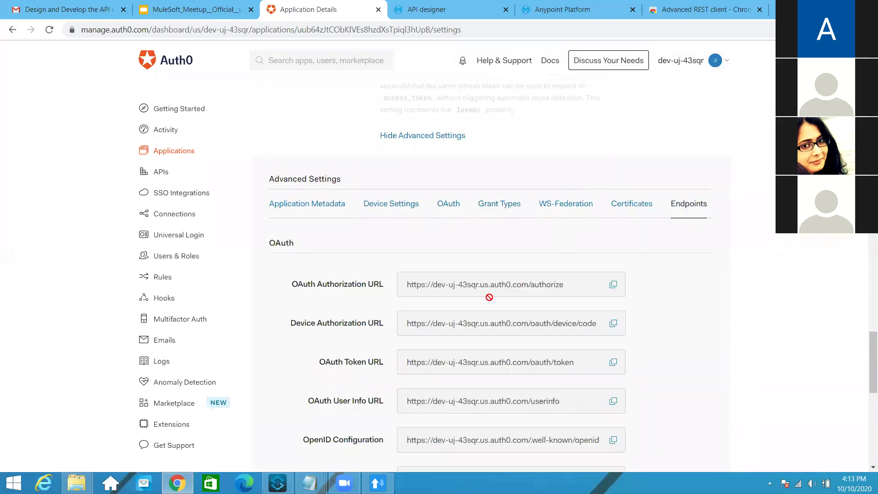
scroll(382, 321, down, 3)
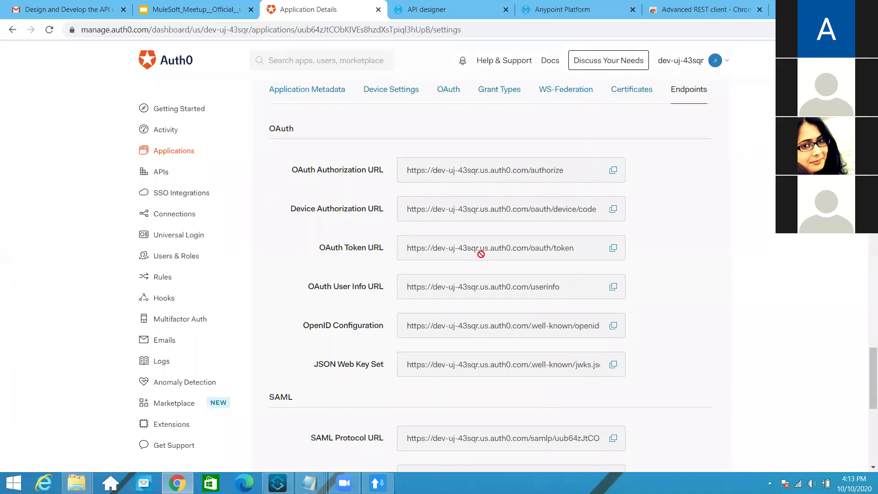
scroll(474, 349, down, 3)
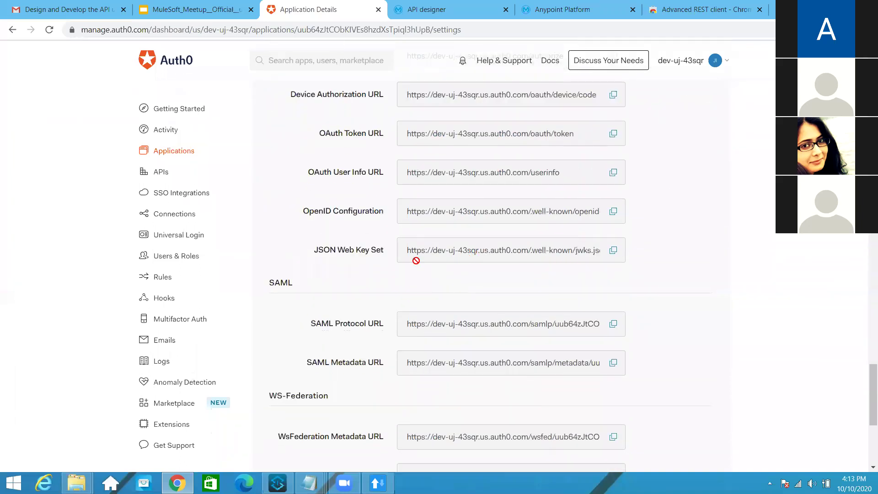
drag(407, 251, 622, 252)
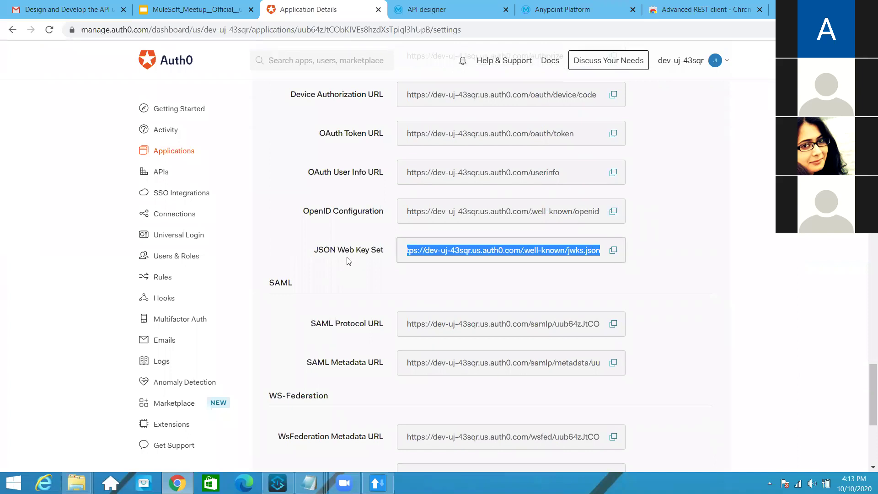
drag(412, 252, 430, 255)
scroll(482, 293, up, 10)
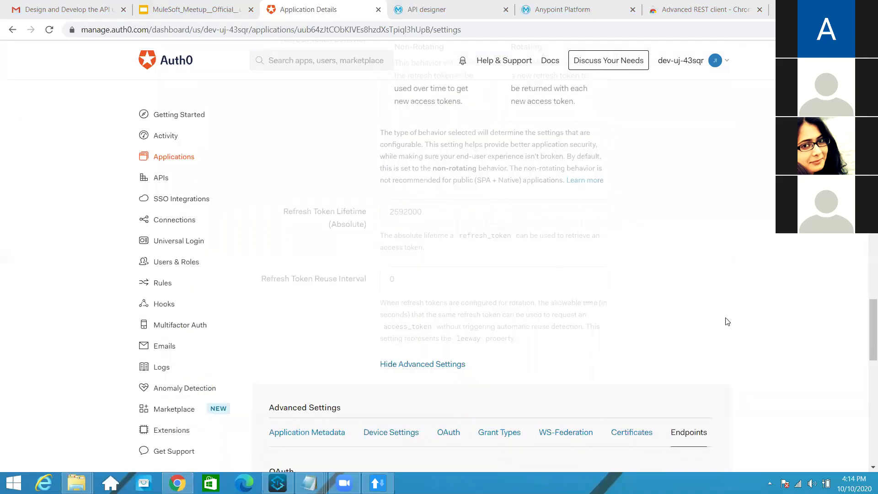
drag(871, 352, 866, 455)
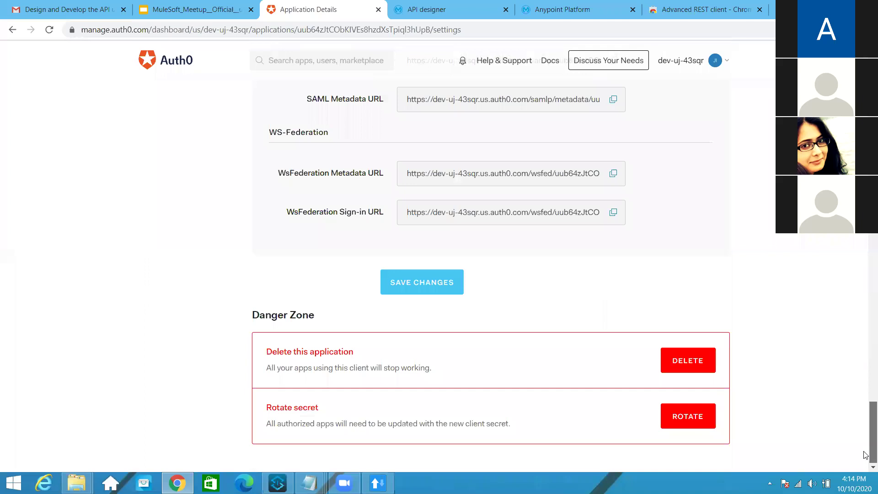
click(413, 286)
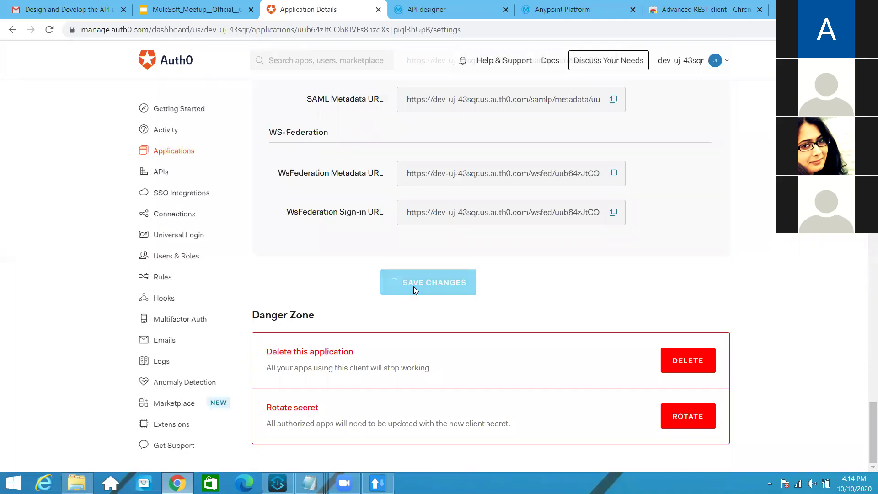
scroll(414, 291, up, 10)
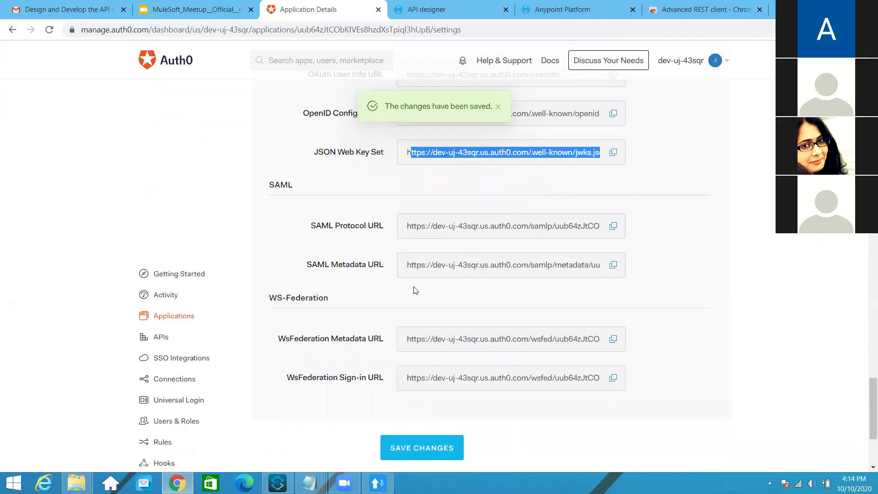
scroll(436, 277, down, 1)
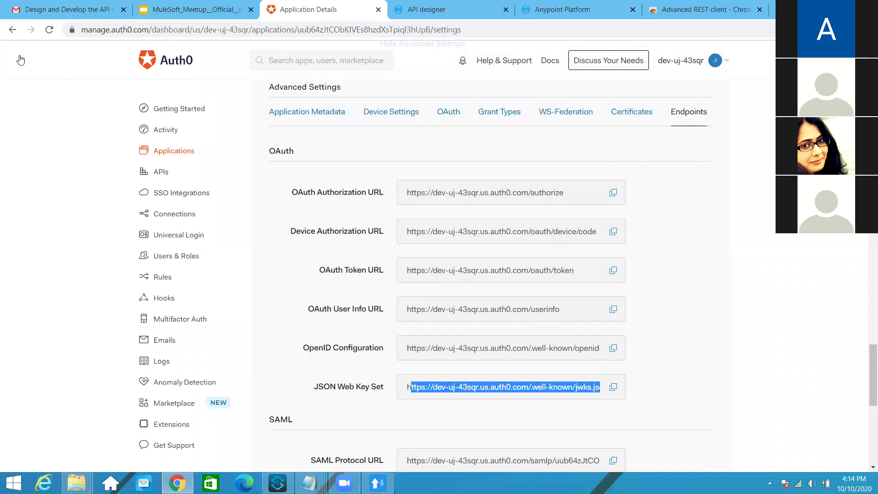
Open the policies of Timezone API v1.0 in the Production environment
key(ctrl+5)
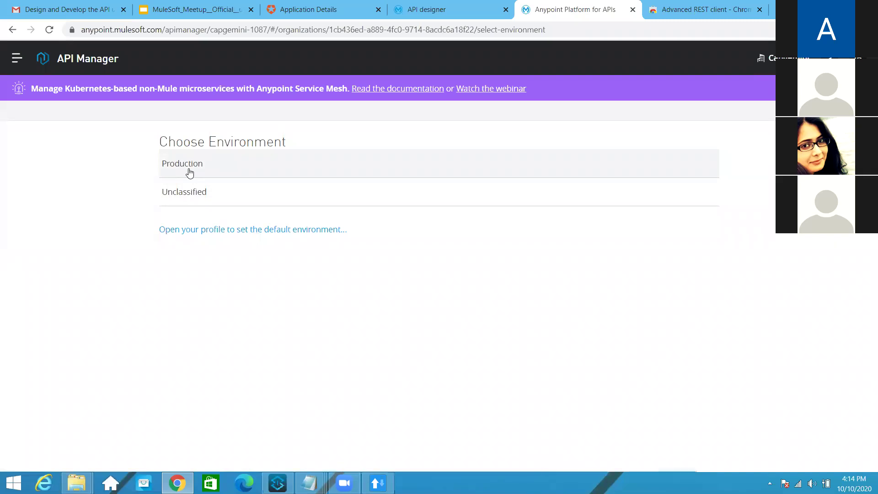
click(189, 173)
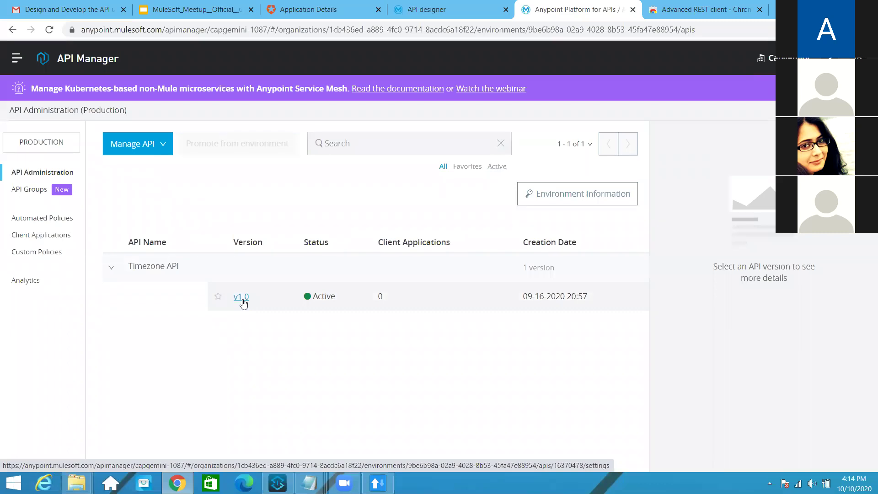
click(242, 300)
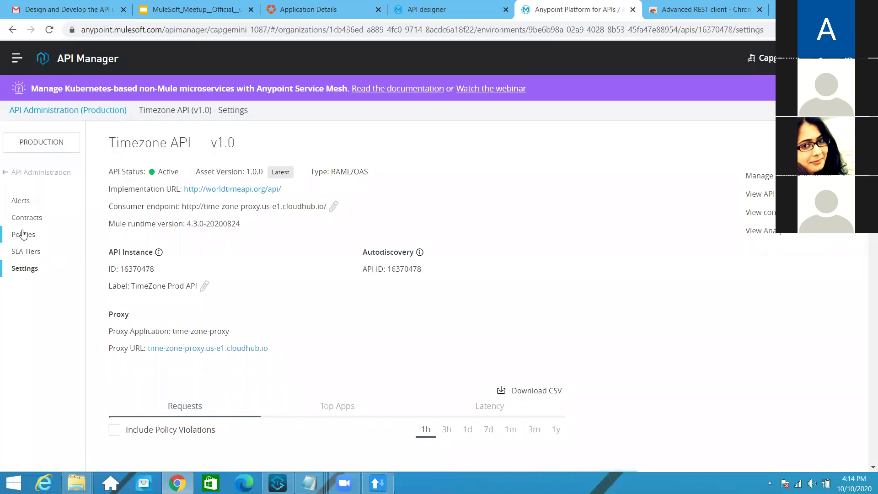
click(23, 234)
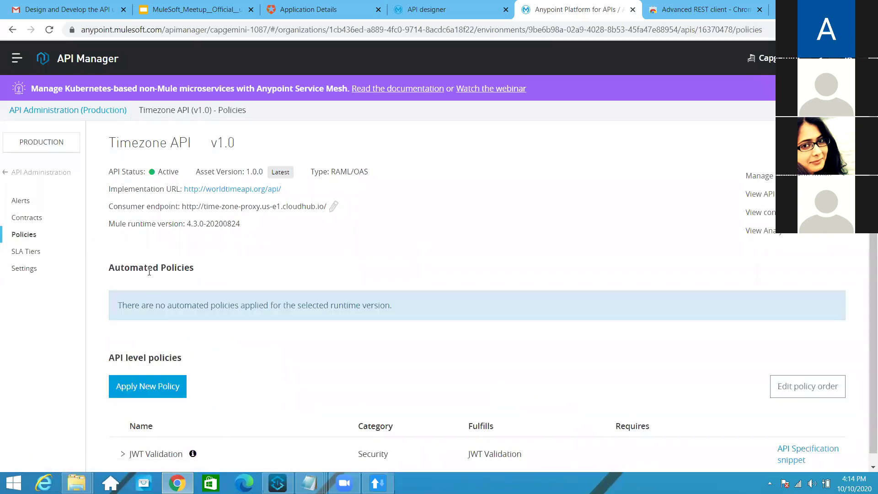
Remove the existing JWT Validation policy from Timezone API v1.0
click(172, 448)
scroll(481, 343, down, 1)
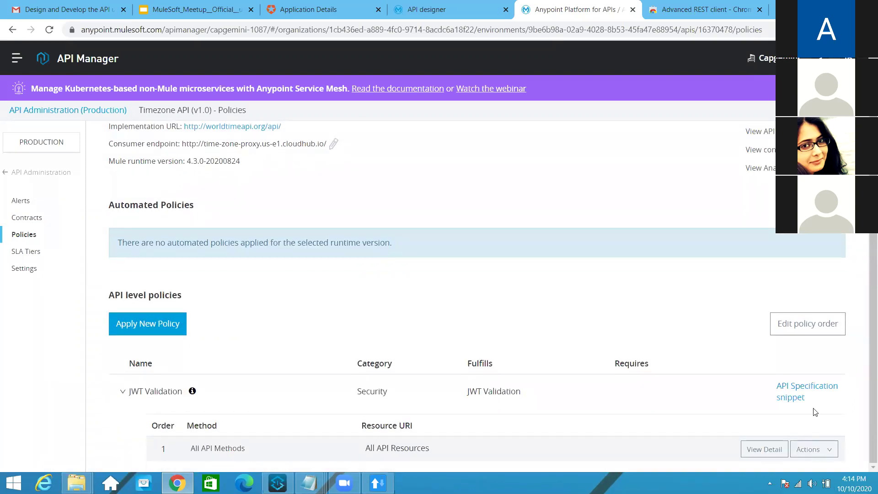
click(817, 449)
scroll(816, 449, down, 2)
click(772, 461)
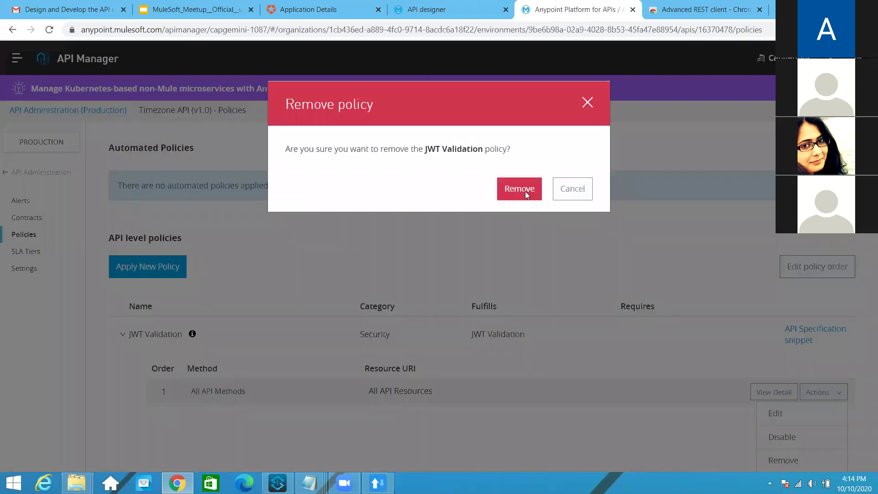
click(525, 191)
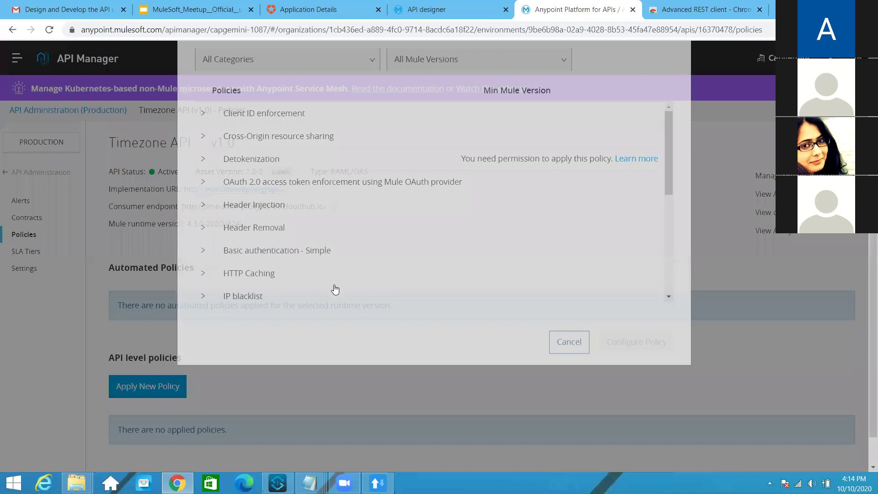
Choose JWT Validation version 1.1.3 as the new policy to apply
scroll(336, 298, down, 5)
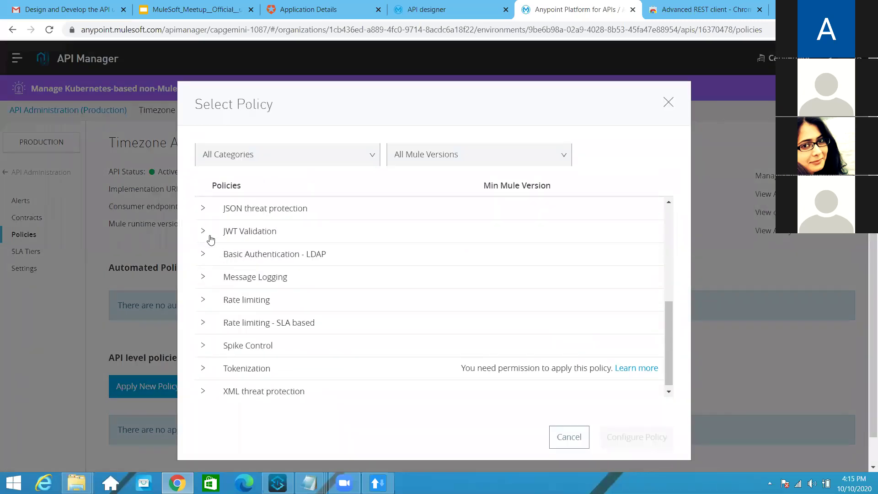
click(247, 231)
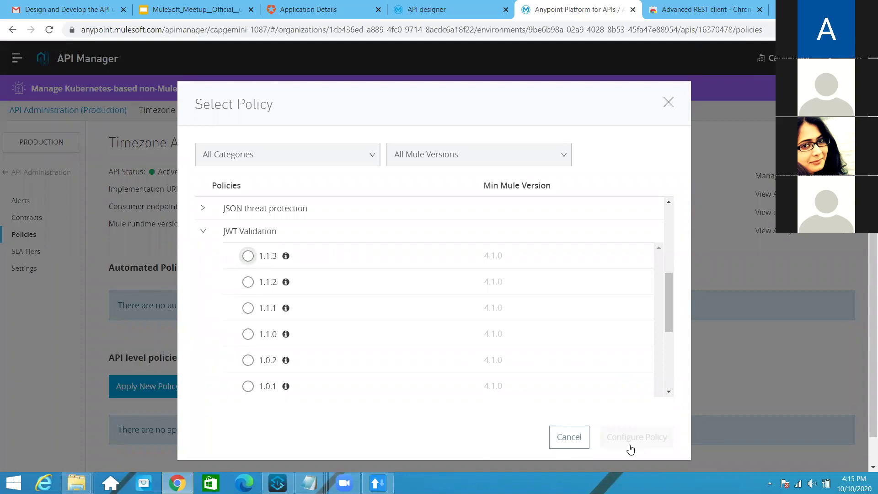
key(space)
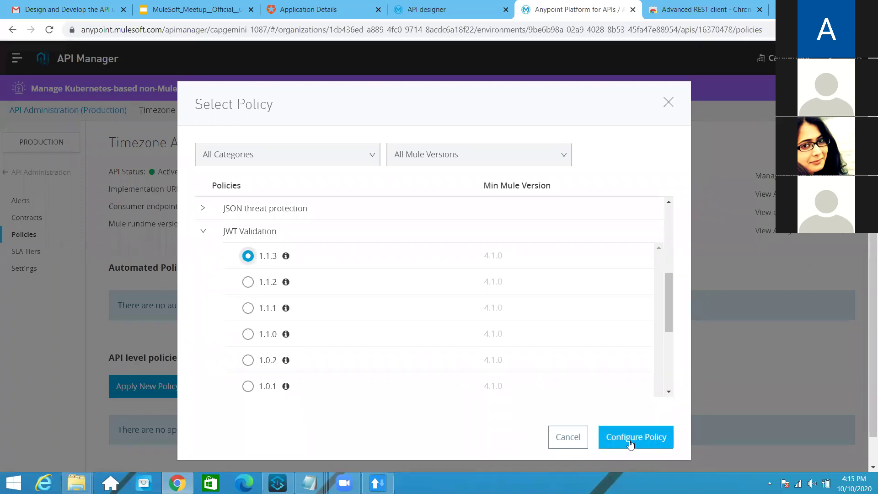
Set the JWT signing key source to JWKS URL, pasting the Auth0 JSON Web Key Set URL
click(631, 443)
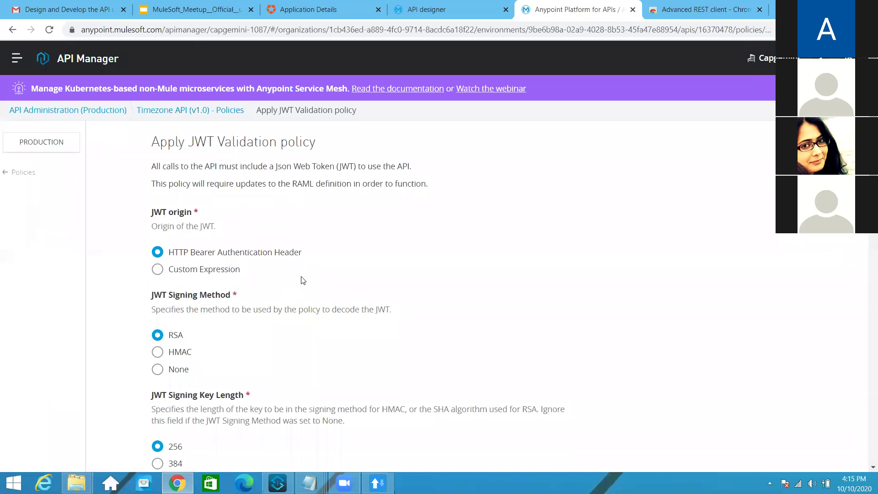
scroll(158, 293, down, 3)
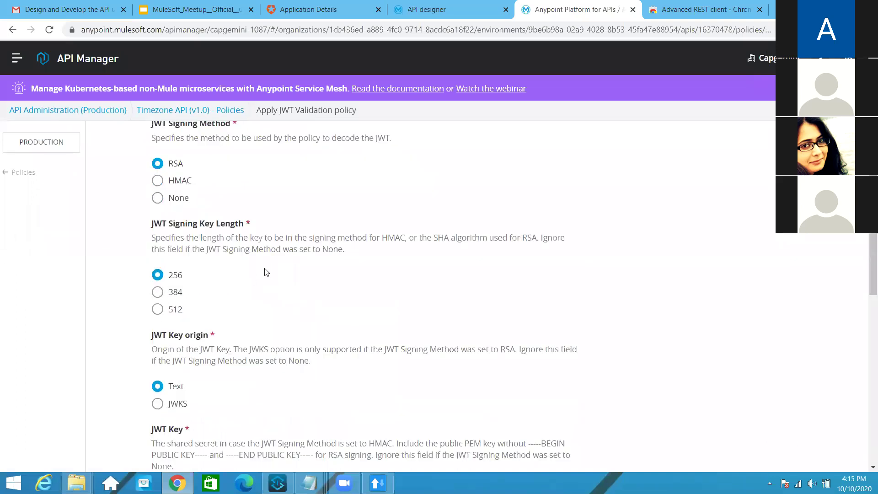
scroll(188, 192, down, 4)
click(166, 182)
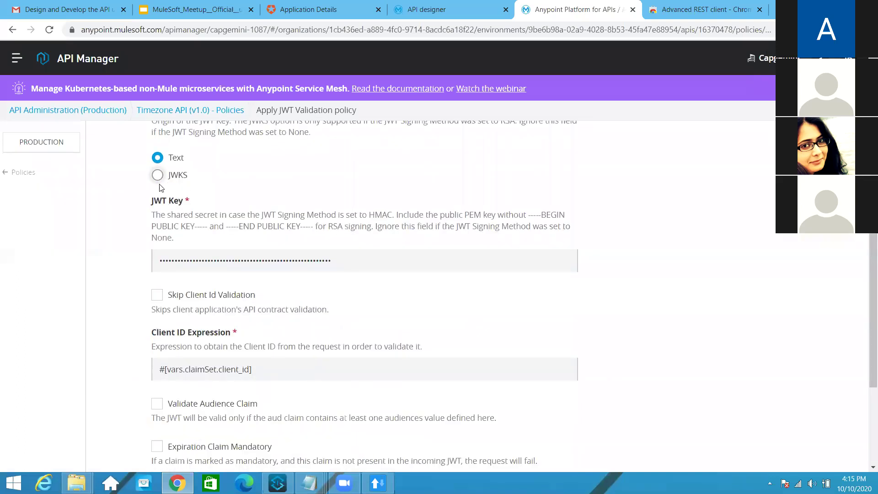
click(308, 9)
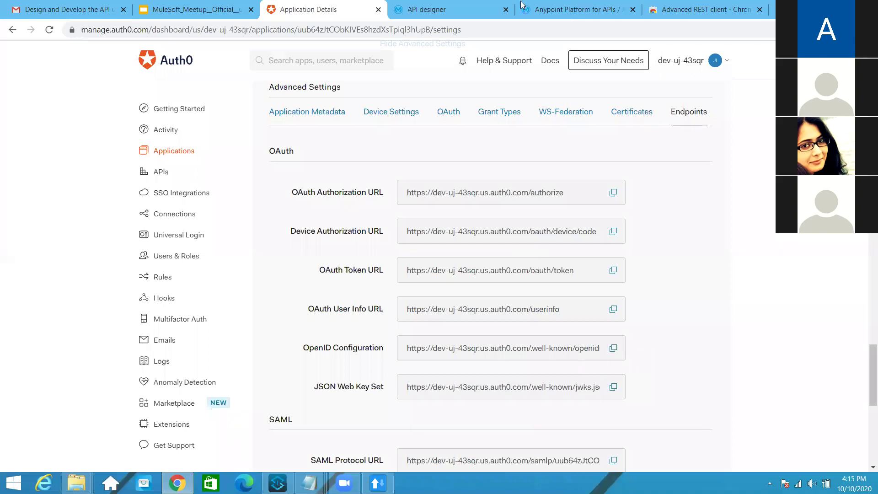
click(545, 9)
scroll(287, 346, down, 4)
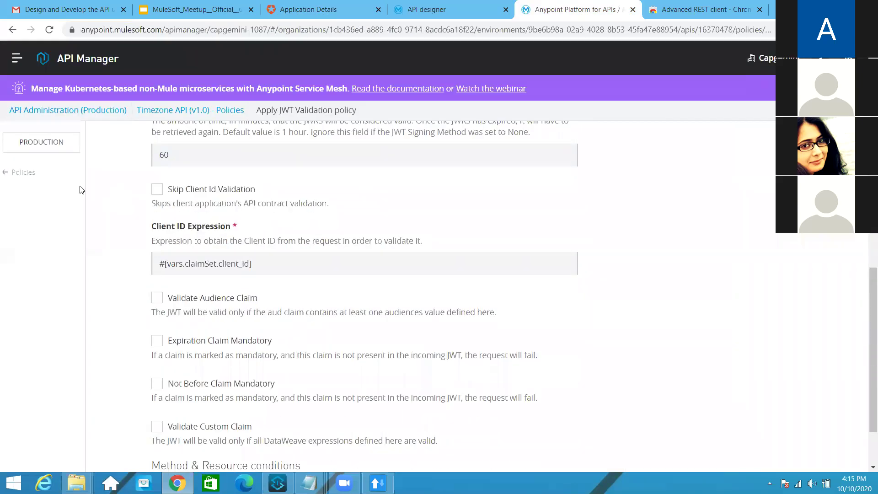
scroll(81, 190, up, 3)
text(https://dev-uj-43sqr.us.auth0.com/.well-known/jwks.json)
Enable Skip Client Id Validation and review the remaining policy settings
click(157, 304)
scroll(436, 351, down, 3)
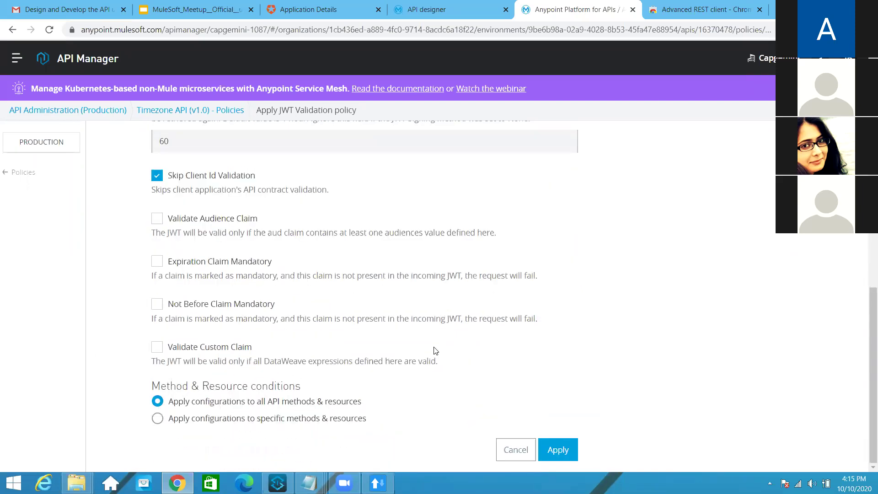
scroll(436, 351, up, 15)
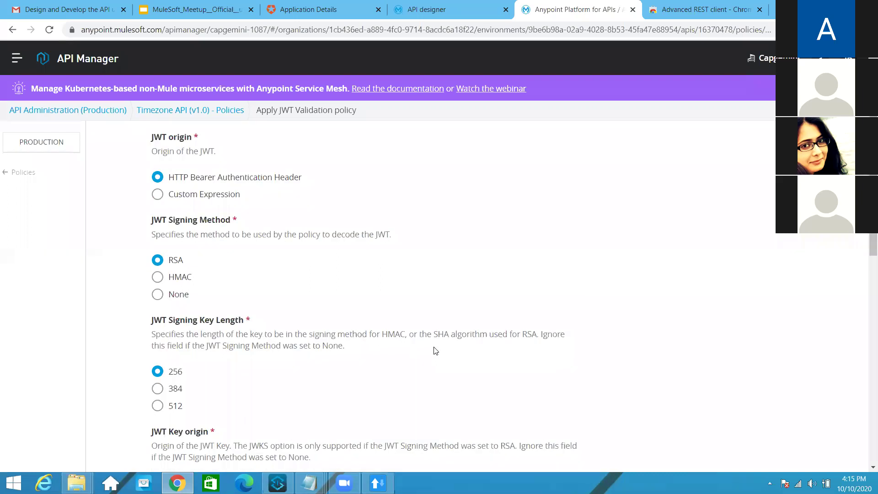
scroll(436, 350, down, 15)
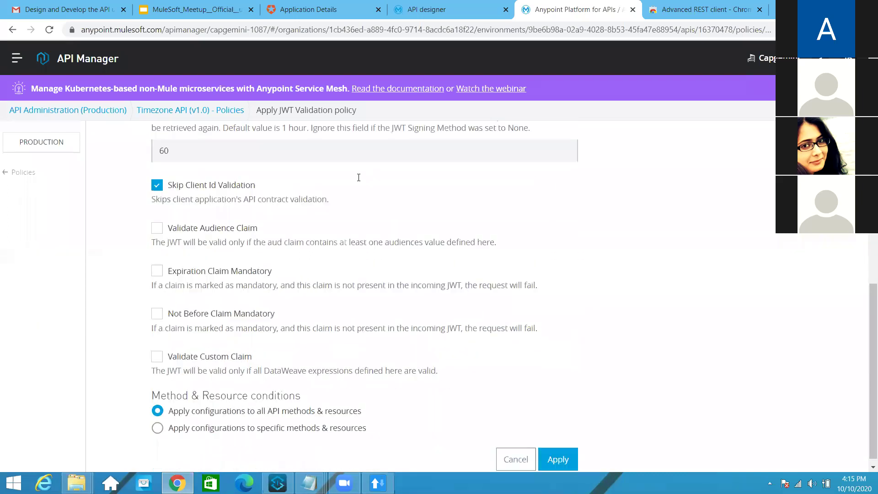
scroll(475, 287, up, 3)
scroll(475, 287, down, 3)
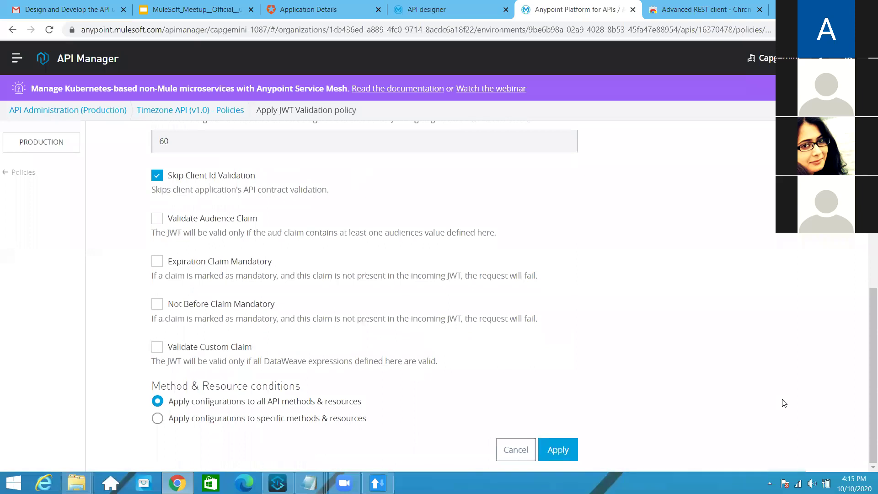
click(290, 7)
Copy the client-credentials --data JSON from My App's Quick Start cURL example
scroll(434, 250, up, 10)
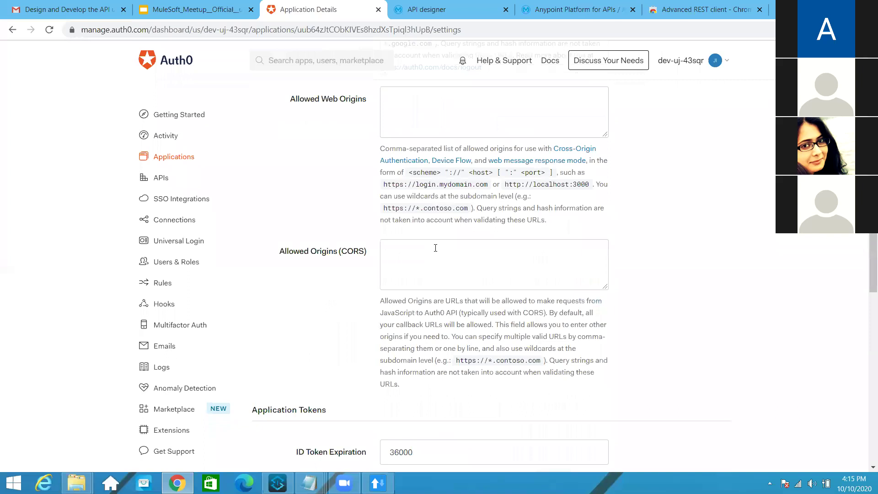
scroll(436, 248, up, 15)
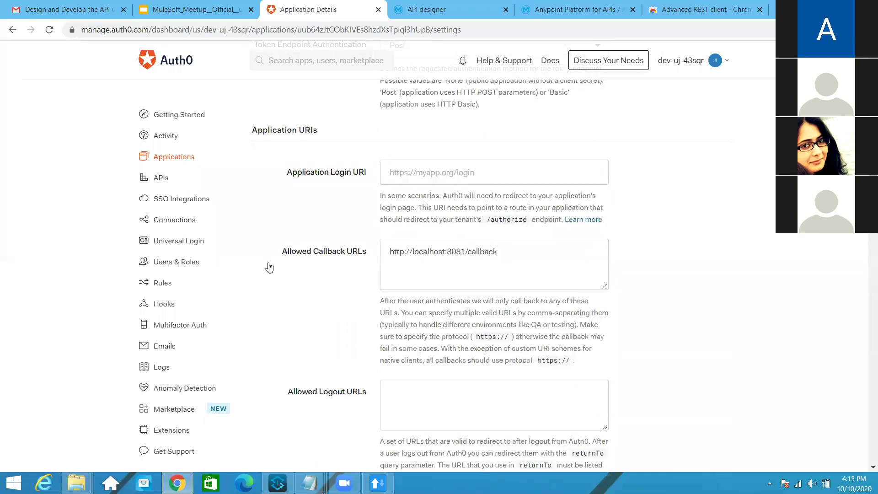
scroll(423, 254, up, 8)
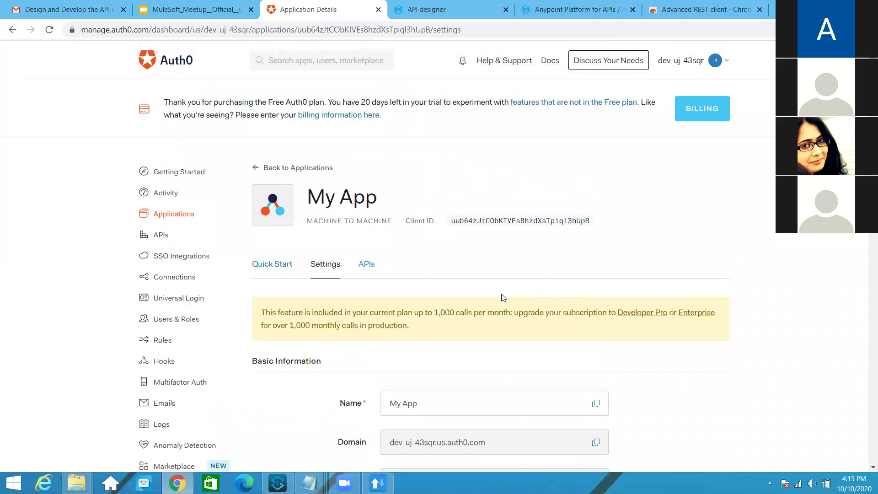
key(alt+Left)
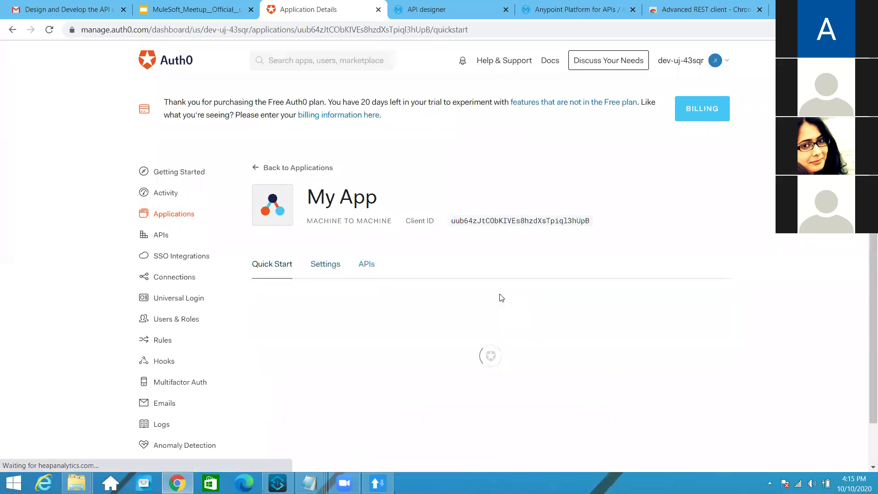
scroll(333, 260, down, 5)
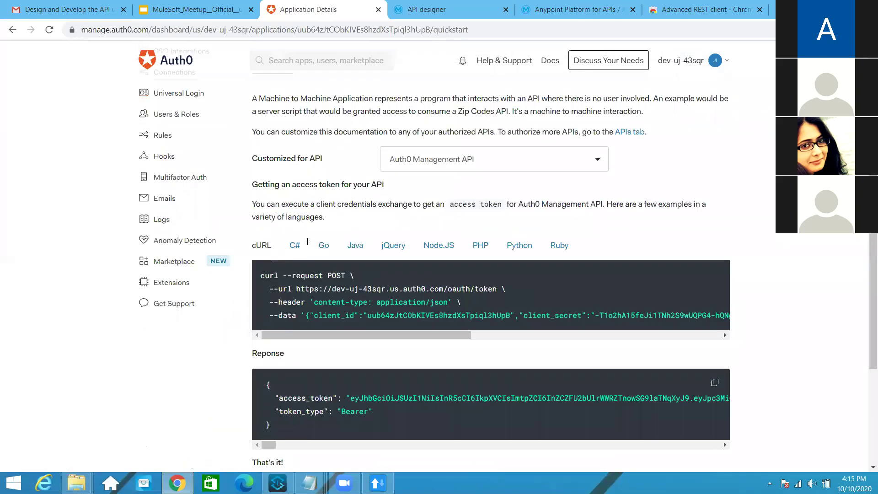
scroll(307, 241, down, 2)
drag(306, 246, 717, 246)
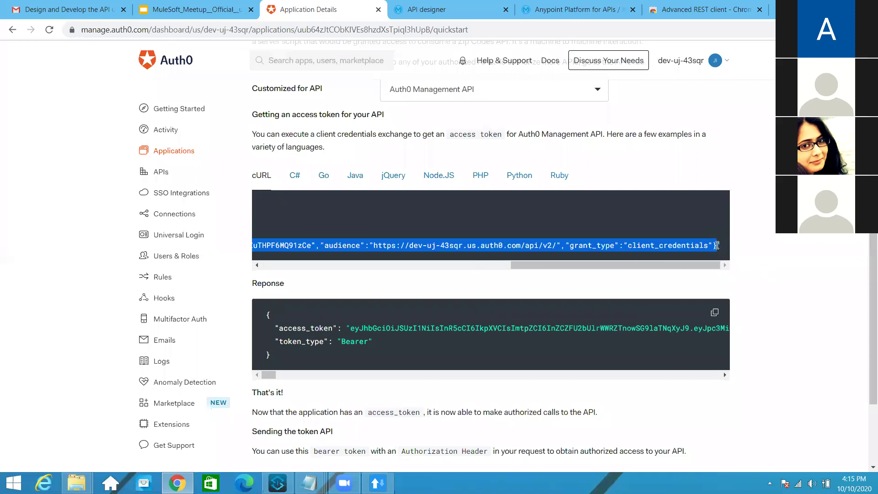
click(378, 482)
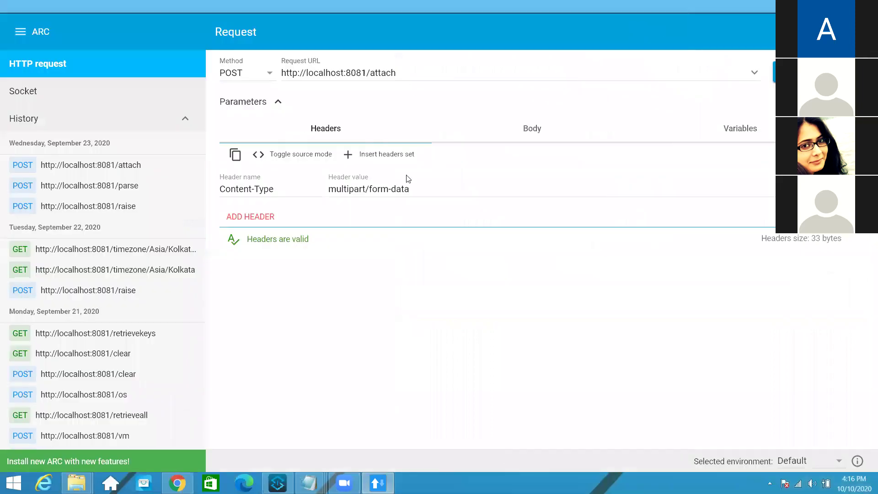
Paste the copied credentials JSON into the request body as application/json
click(541, 138)
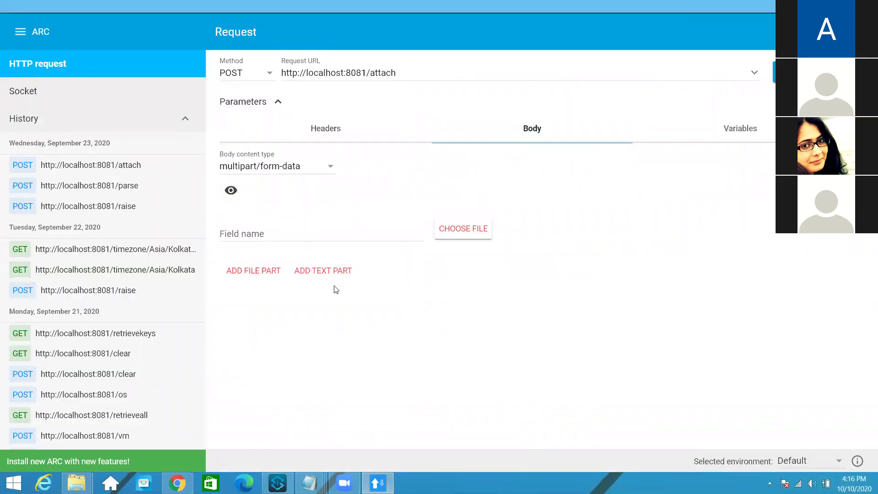
click(279, 169)
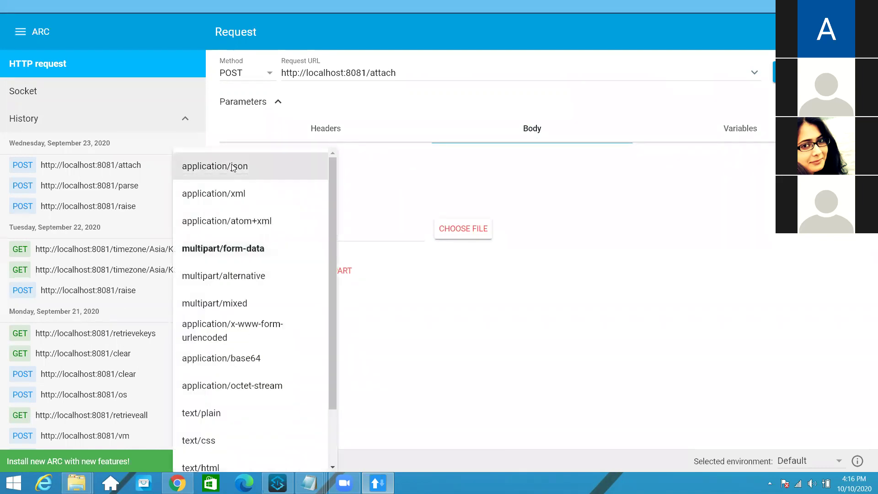
click(233, 168)
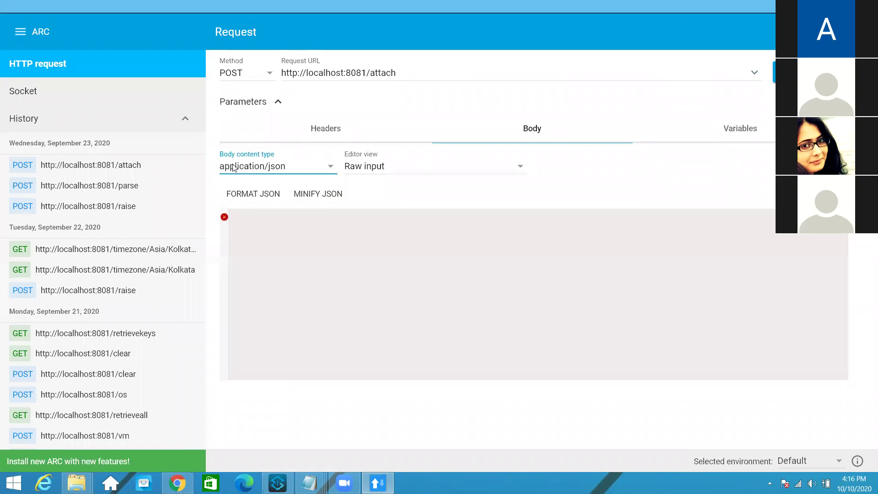
click(281, 267)
key(ctrl+v)
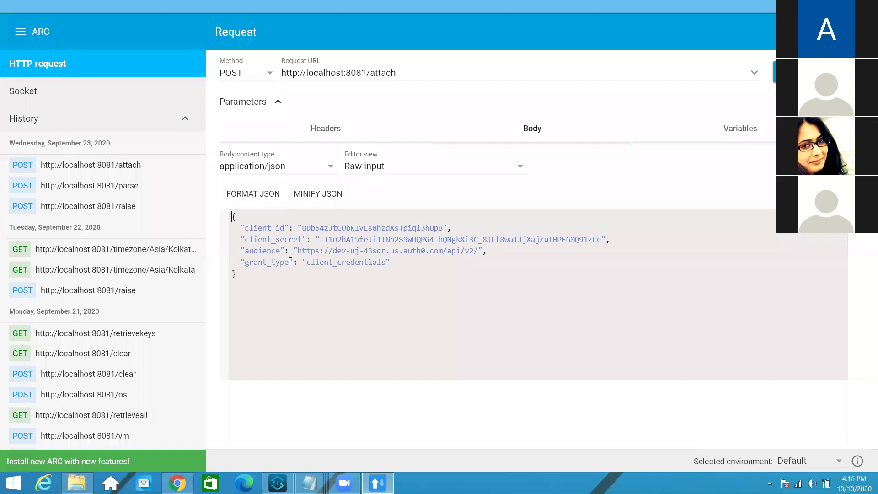
Return to My App's settings in the Auth0 dashboard
click(177, 483)
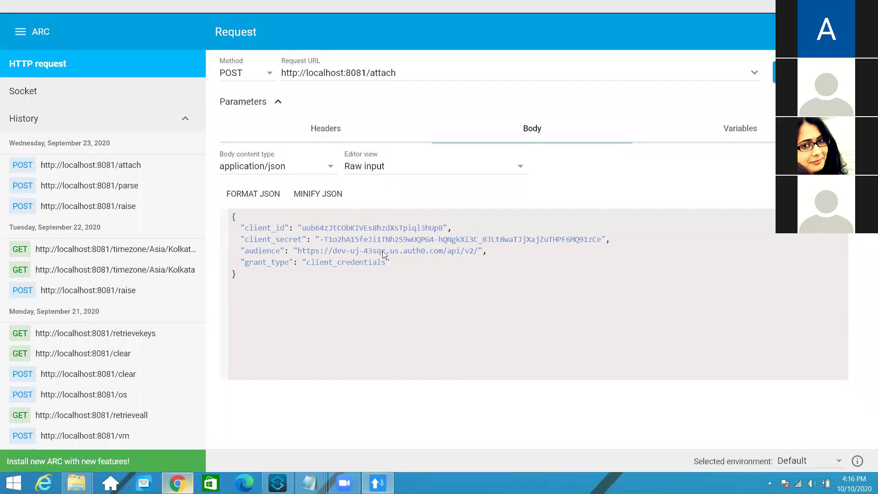
scroll(334, 272, up, 5)
click(316, 270)
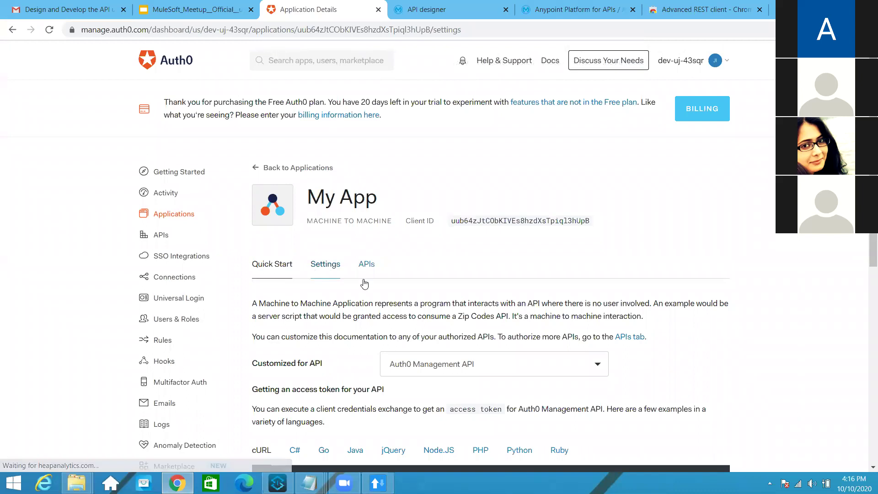
Copy My App's OAuth Token URL (/oauth/token) from the advanced Endpoints list
scroll(363, 281, down, 3)
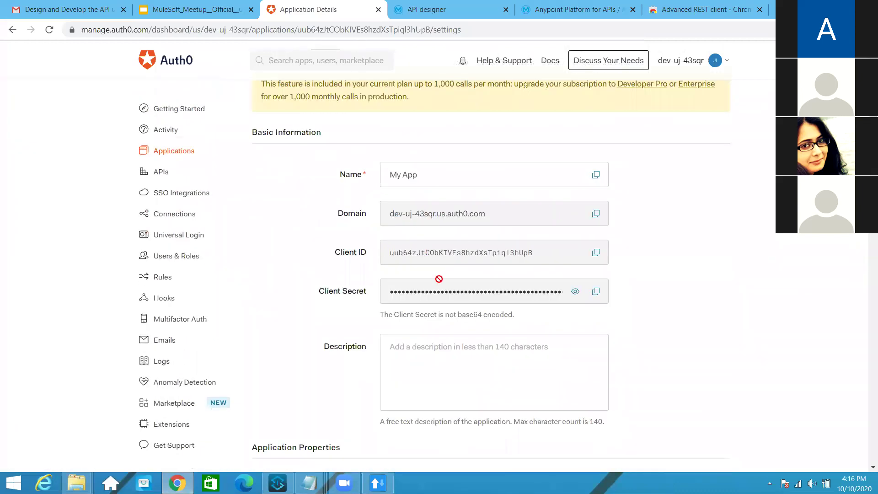
scroll(439, 278, down, 3)
scroll(362, 441, down, 9)
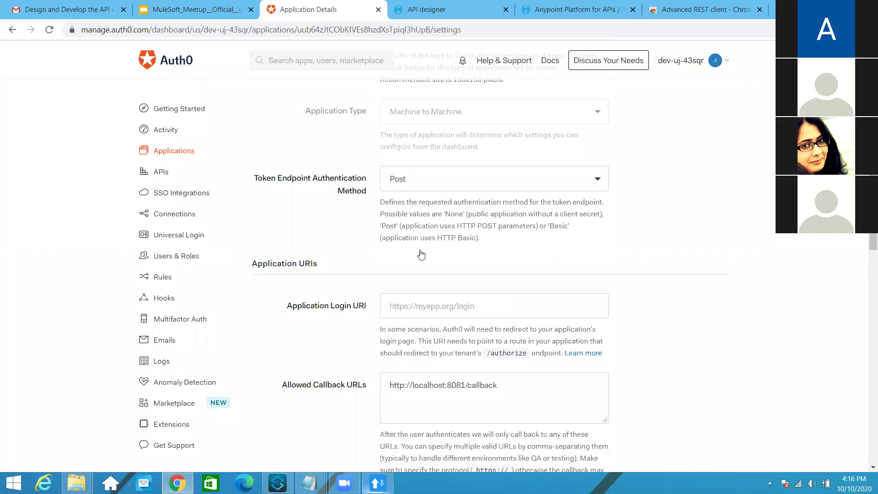
scroll(418, 251, up, 9)
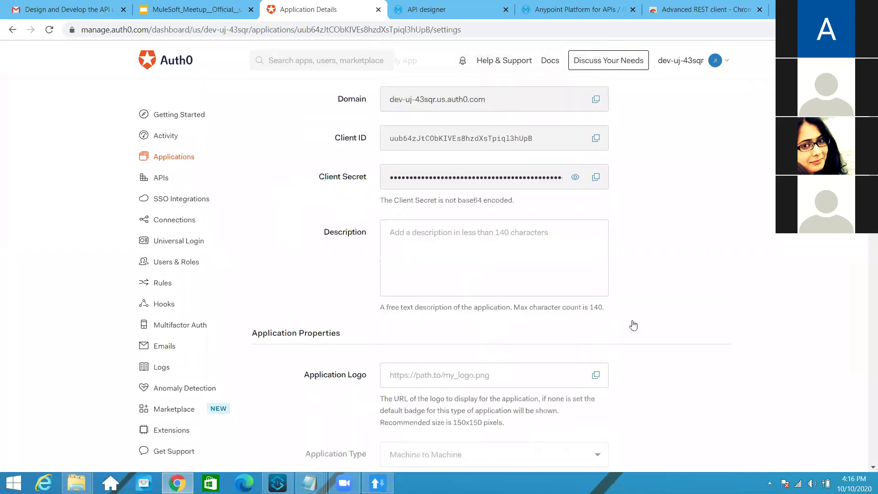
scroll(490, 269, down, 10)
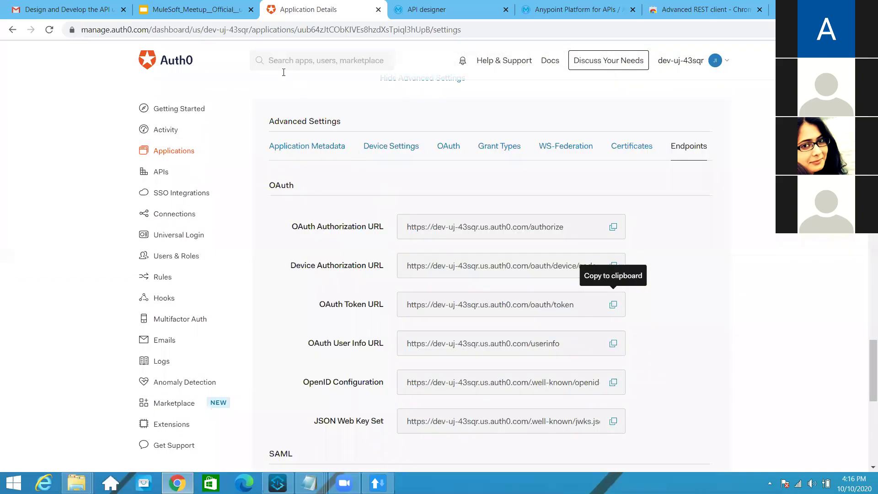
key(alt+Tab)
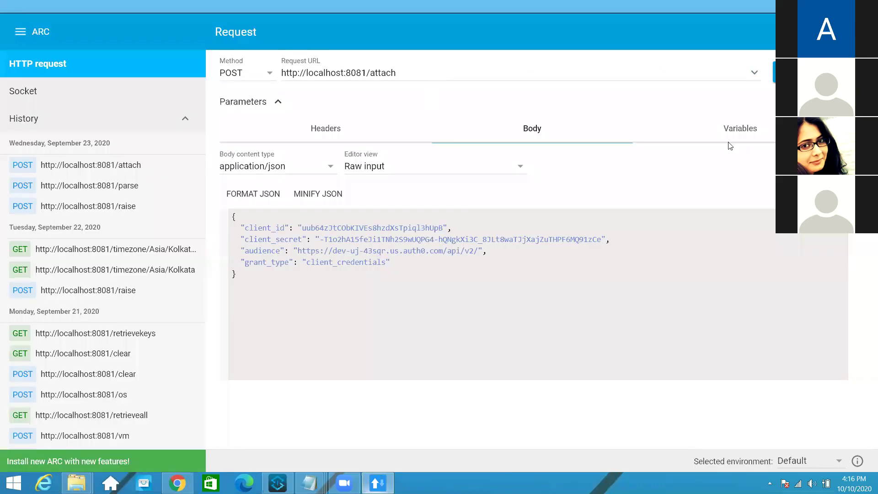
Send the request to the Auth0 /oauth/token URL and copy the returned access_token
key(ctrl+a)
key(ctrl+v)
click(774, 72)
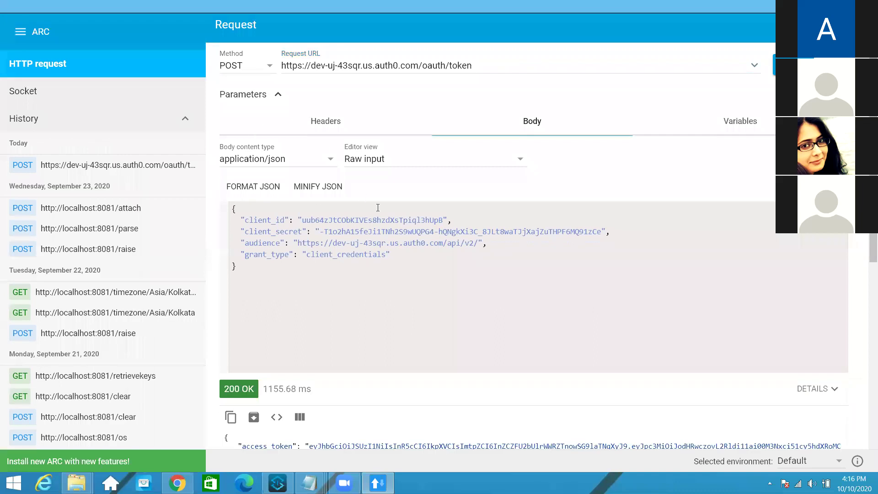
scroll(585, 318, down, 7)
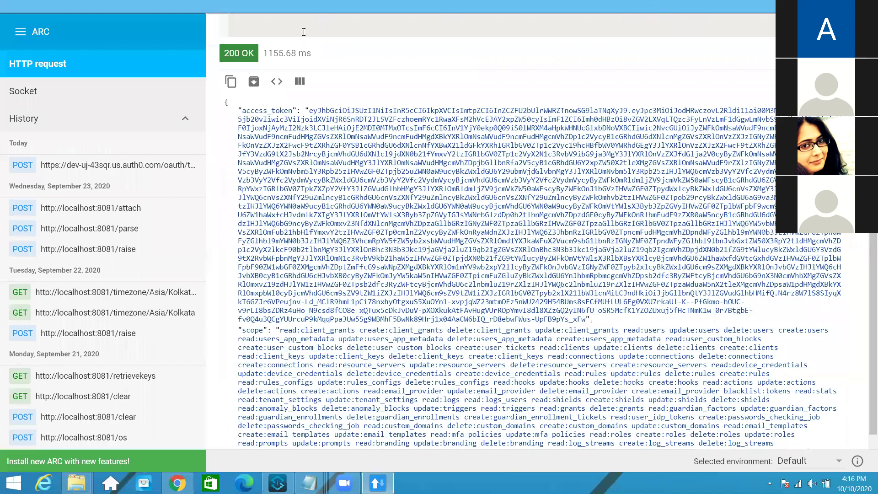
drag(401, 232, 303, 32)
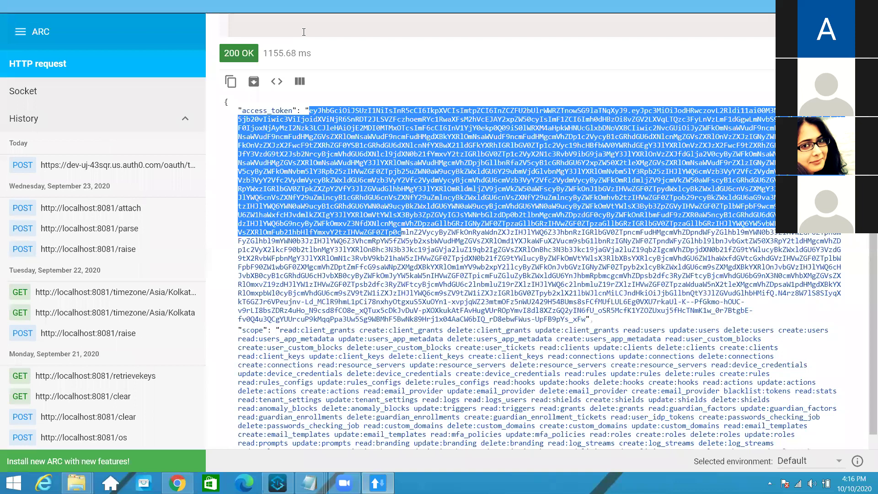
key(alt+Tab)
Go to jwt.io in the last browser tab
click(704, 9)
click(320, 30)
text(jwt)
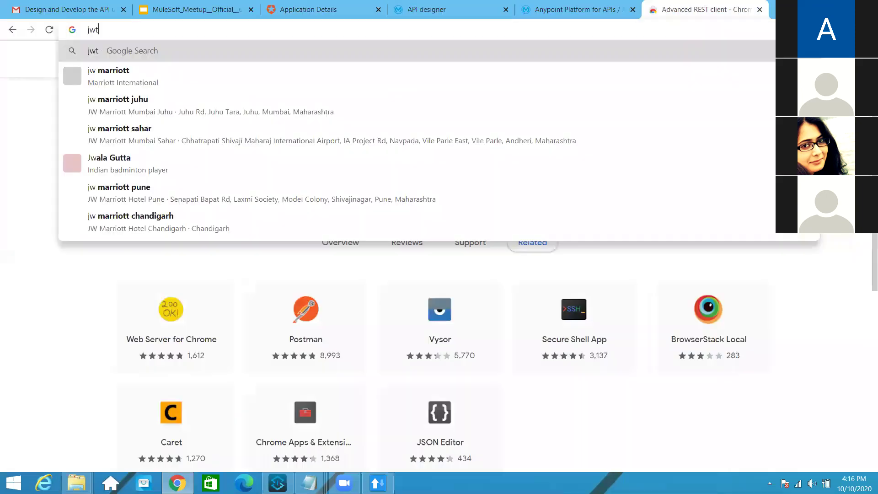
text(.io)
key(Return)
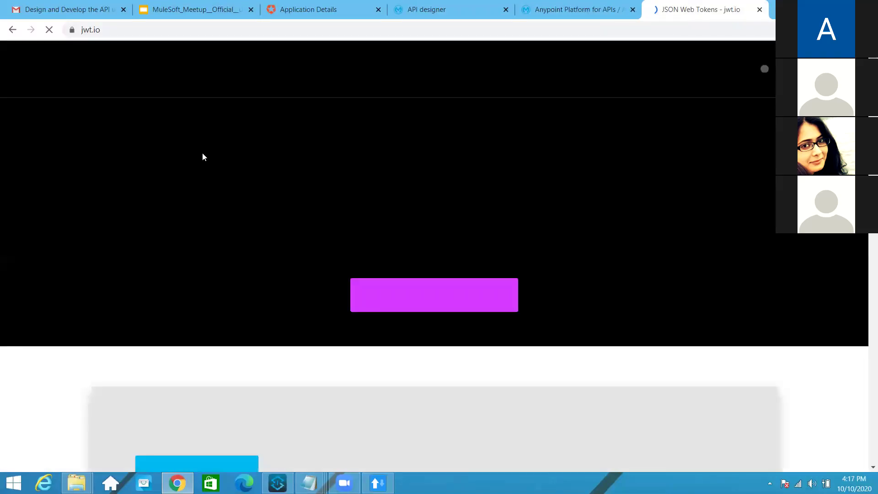
Paste the Auth0 access token into jwt.io's debugger and confirm RS256 with a verified signature
scroll(230, 322, down, 7)
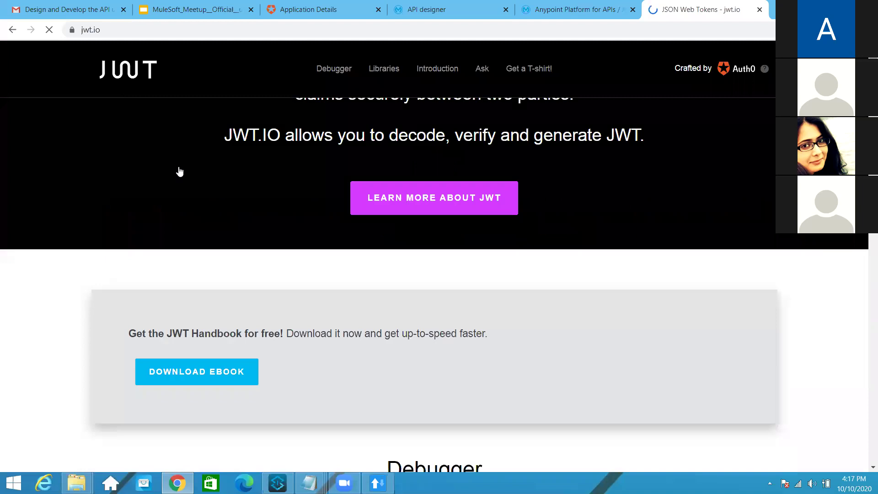
scroll(171, 196, down, 5)
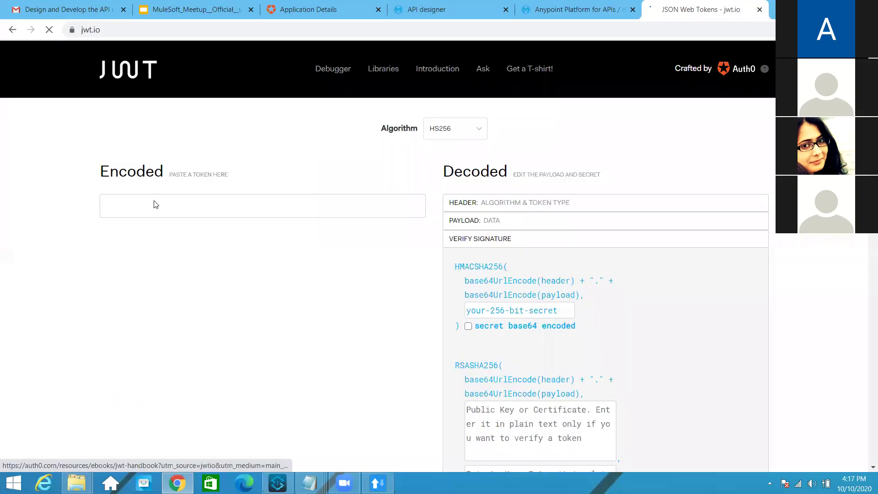
click(187, 177)
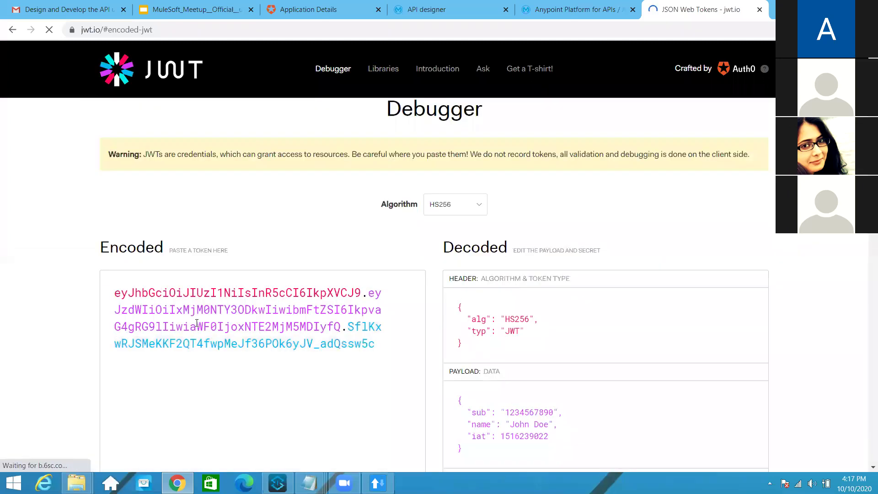
triple_click(197, 323)
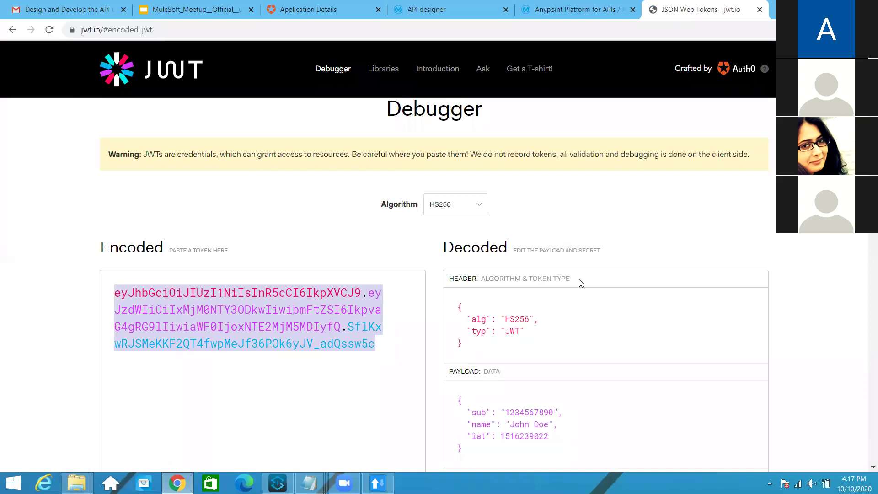
key(ctrl+v)
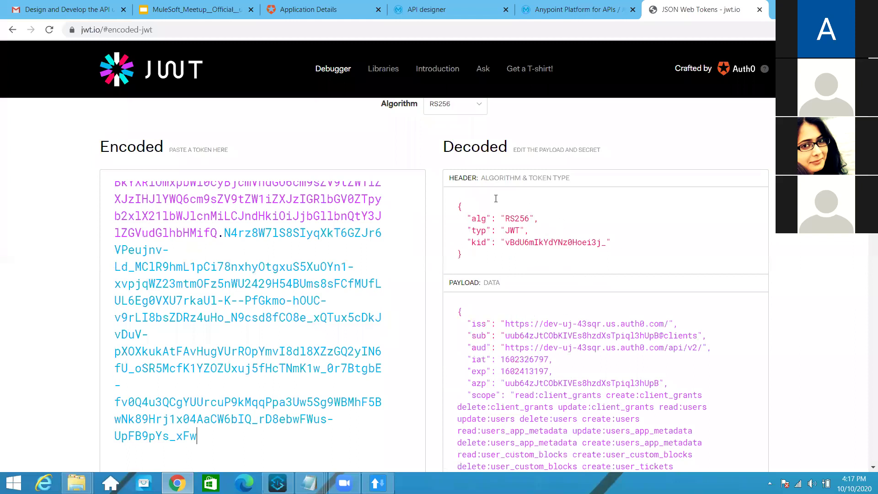
scroll(557, 266, down, 5)
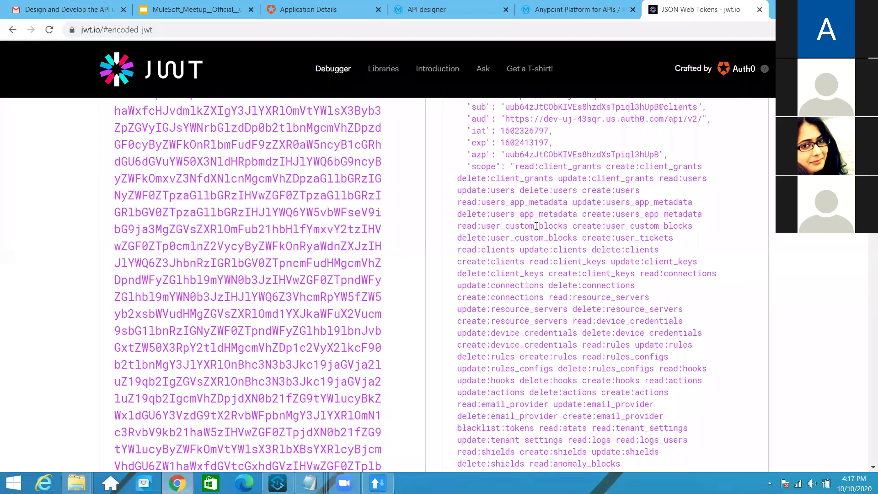
scroll(536, 226, down, 10)
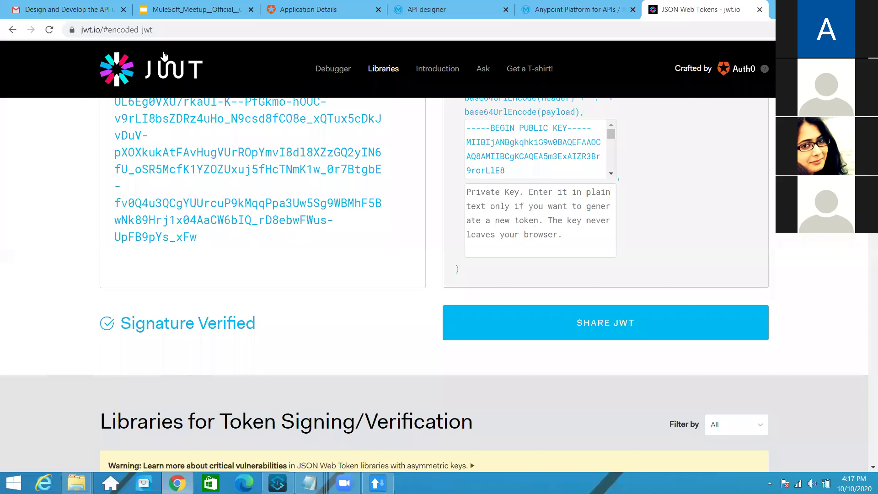
scroll(439, 284, up, 9)
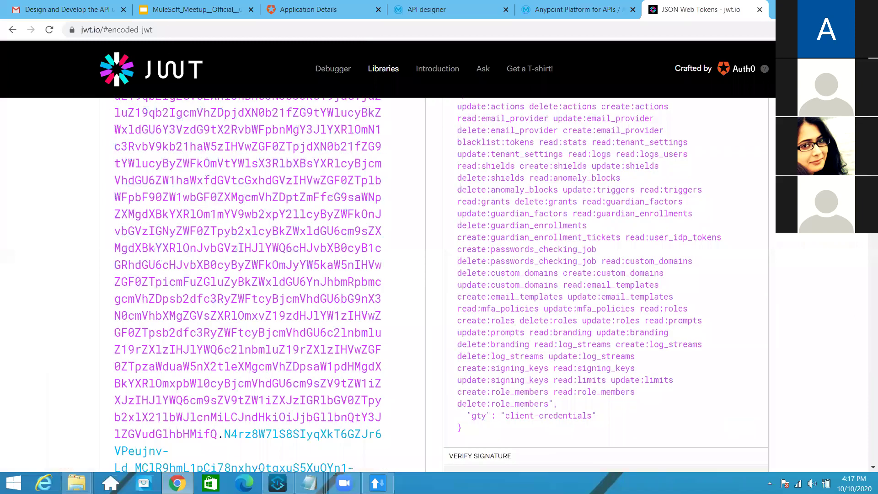
scroll(439, 283, up, 10)
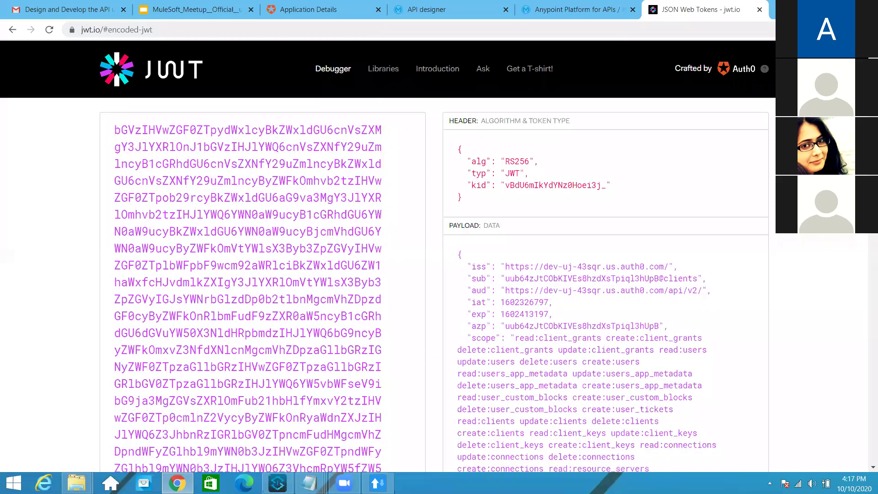
Open a new Advanced REST Client window, then dismiss the open-banking-api publish dialog
key(alt+Tab)
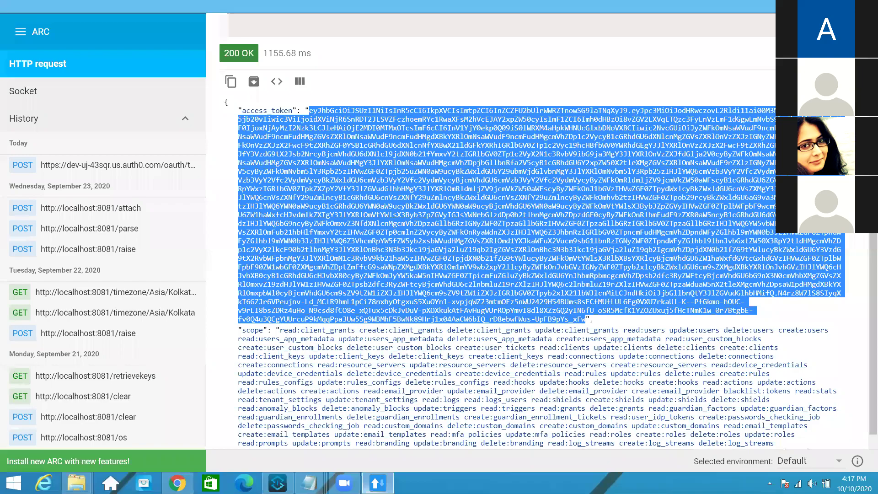
scroll(540, 229, up, 8)
click(859, 31)
click(750, 143)
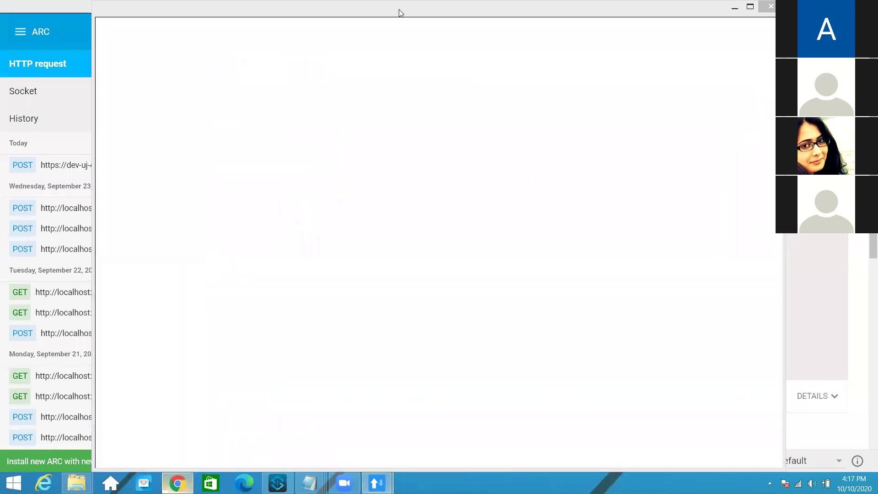
key(alt+Tab)
click(509, 346)
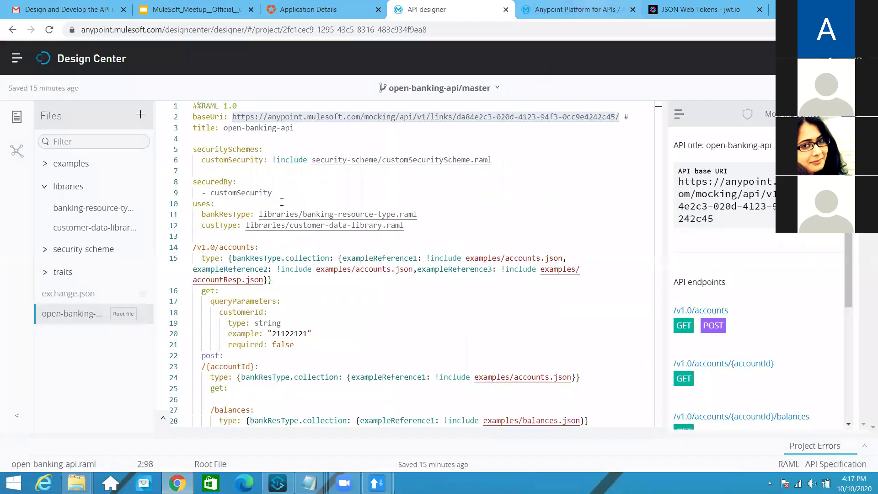
Copy the Timezone API's implementation URL from API Manager into ARC's request URL
key(ctrl+Tab)
mouse_move(183, 189)
mouse_down()
mouse_move(298, 192)
mouse_move(182, 189)
mouse_up()
key(ctrl+c)
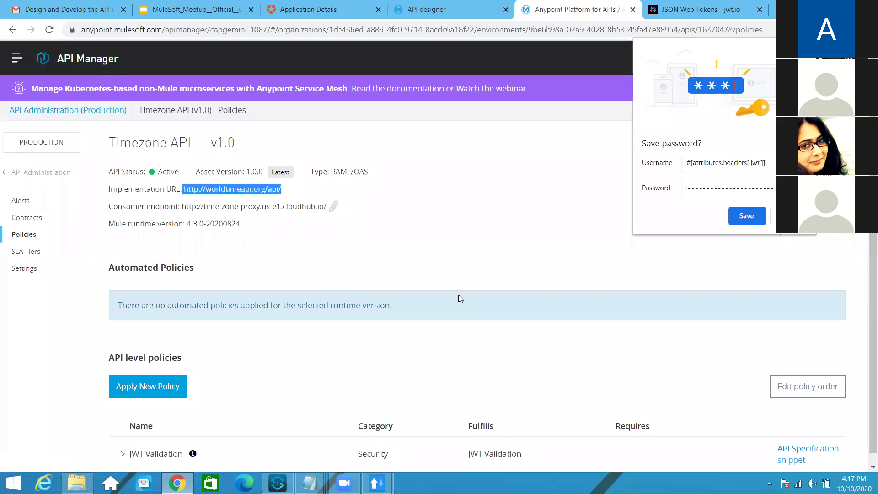
click(376, 483)
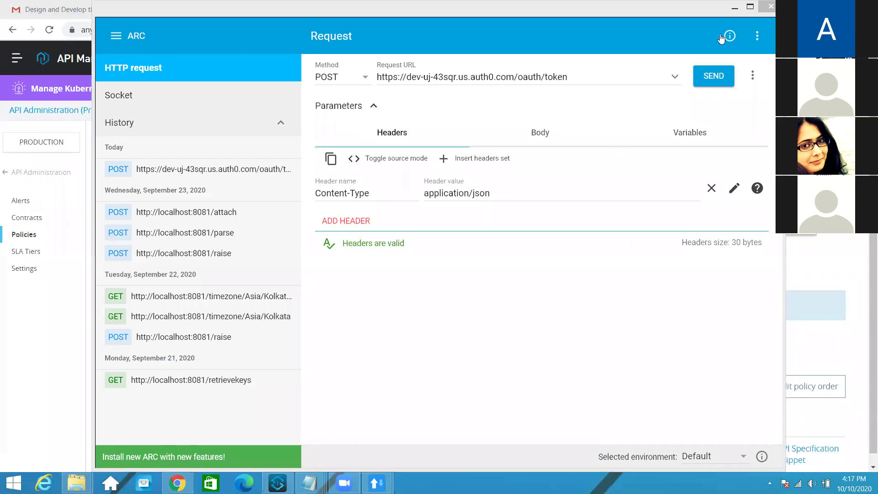
mouse_move(377, 483)
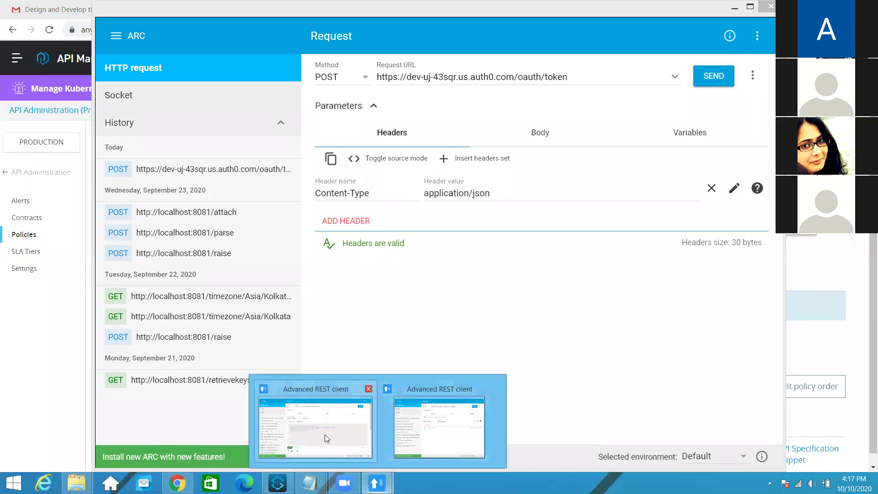
click(423, 436)
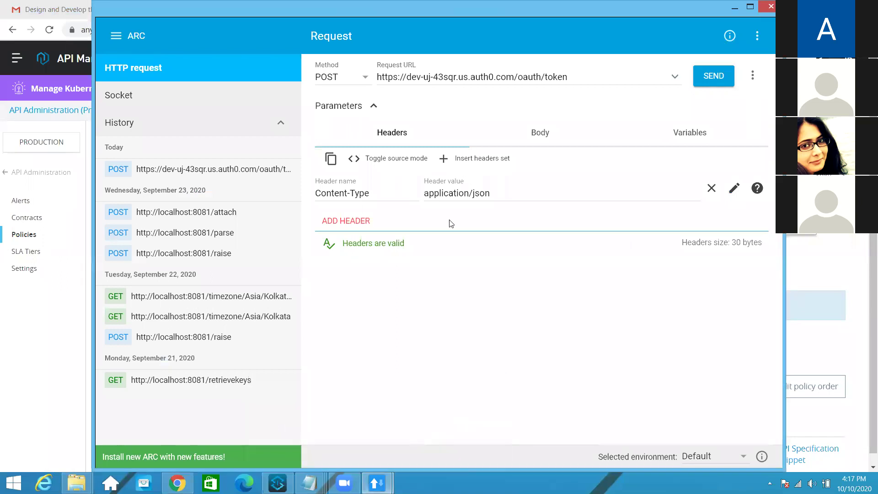
click(494, 78)
key(ctrl+a)
key(ctrl+v)
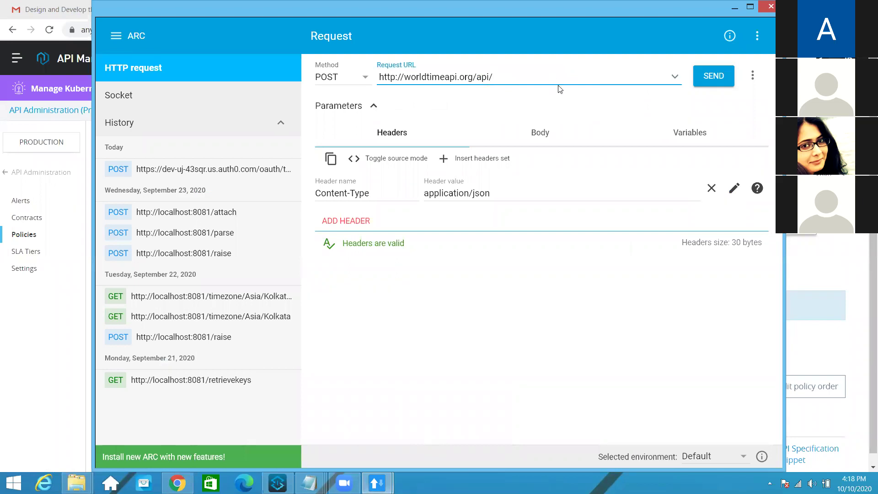
Replace the ARC request URL with the proxy's consumer endpoint URL
click(178, 483)
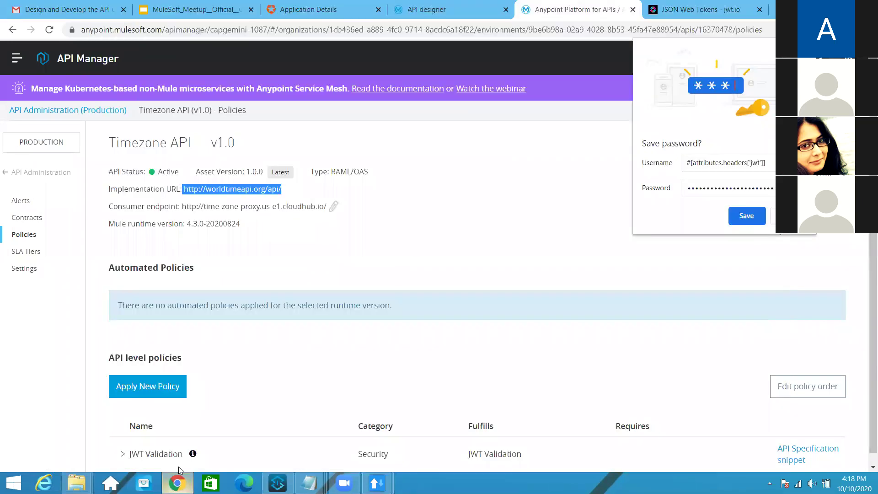
drag(327, 206, 185, 206)
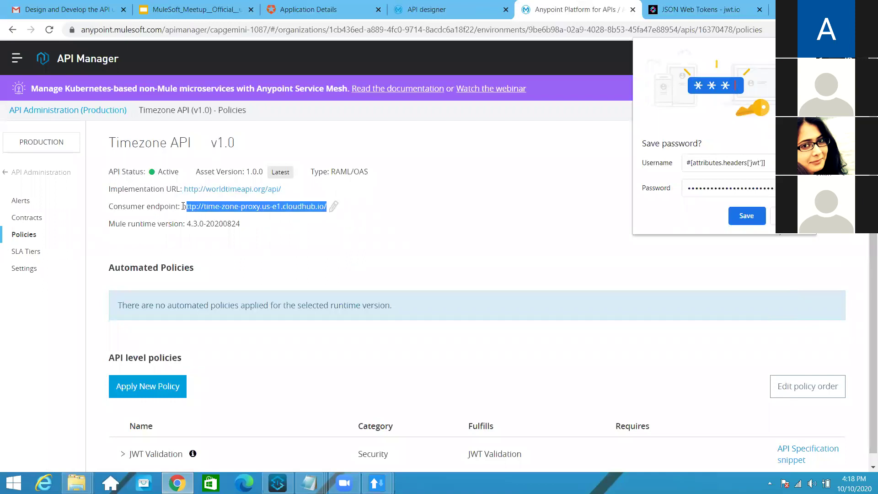
mouse_move(377, 483)
click(444, 411)
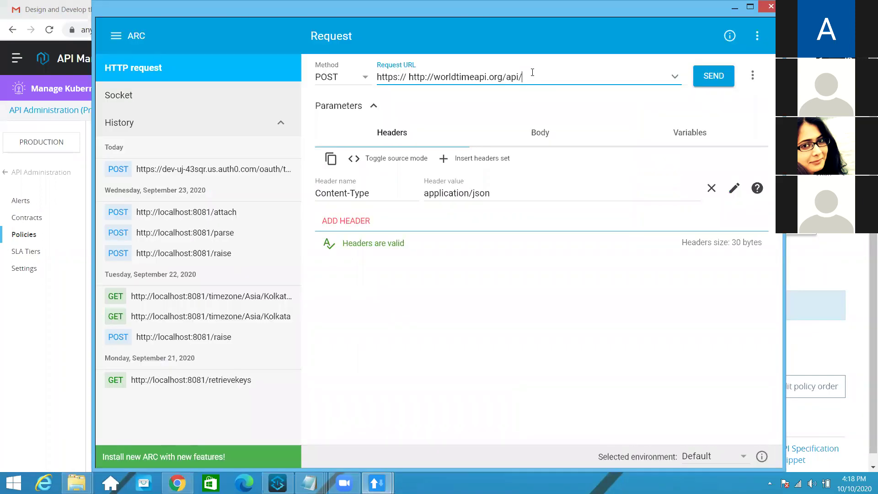
triple_click(378, 77)
text(http://time-zone-proxy.us-e1.cloudhub.io/)
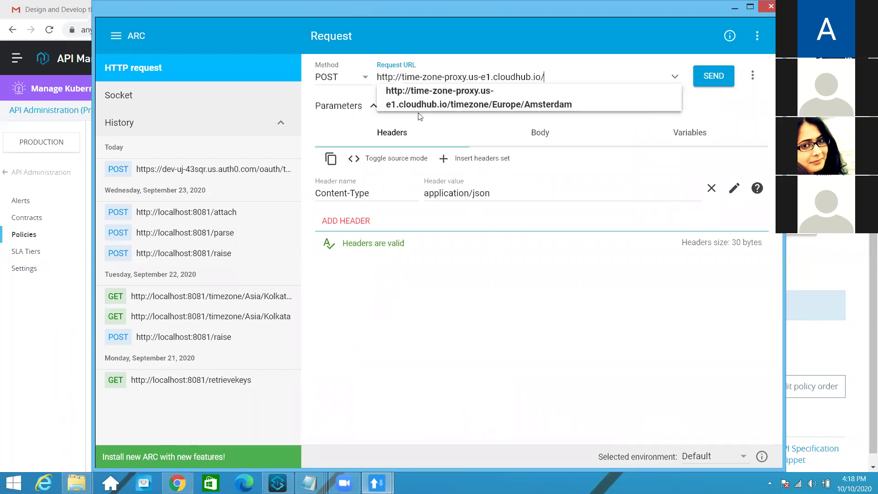
Send a GET to /timezone/Europe/Amsterdam without a token, getting 400 'JWT Token is required.'
click(365, 77)
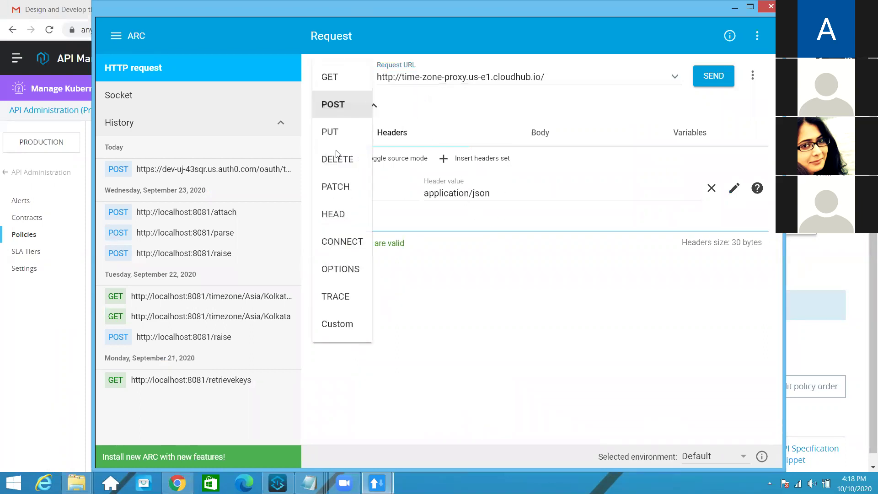
click(330, 77)
click(552, 77)
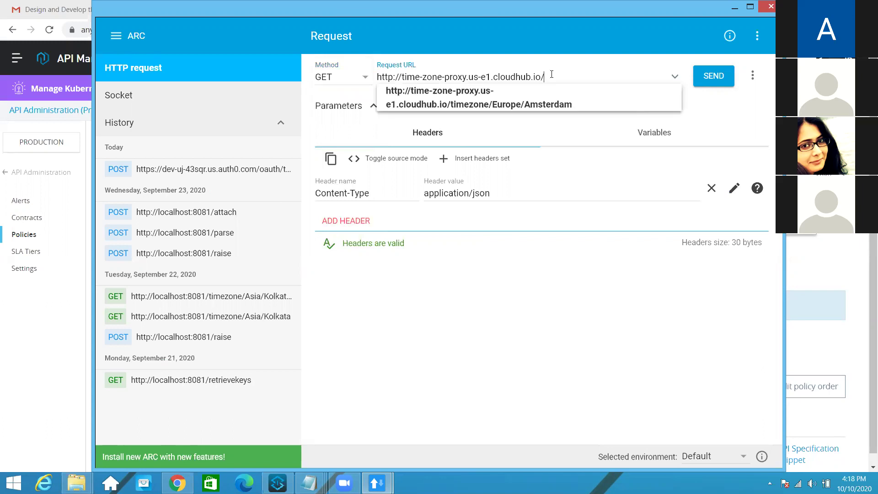
click(507, 104)
click(703, 84)
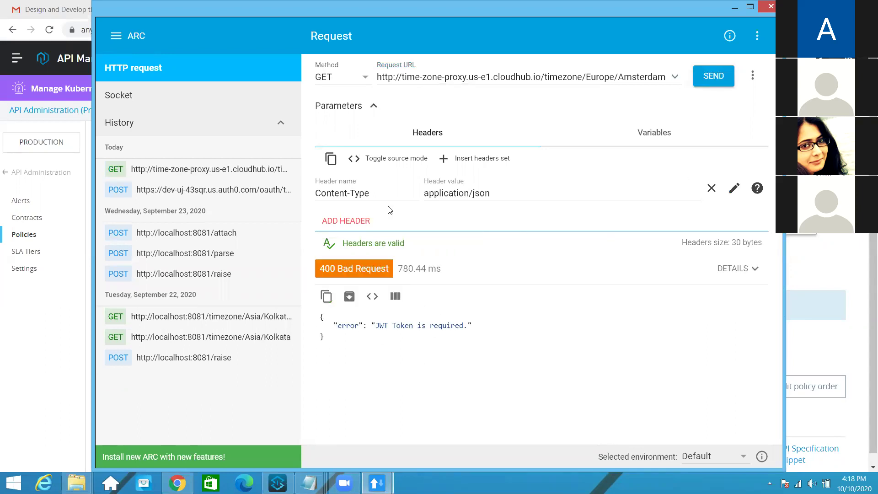
Add an Authorization header with the value 'Bearer' to the timezone request
click(431, 143)
click(346, 221)
text(Aut)
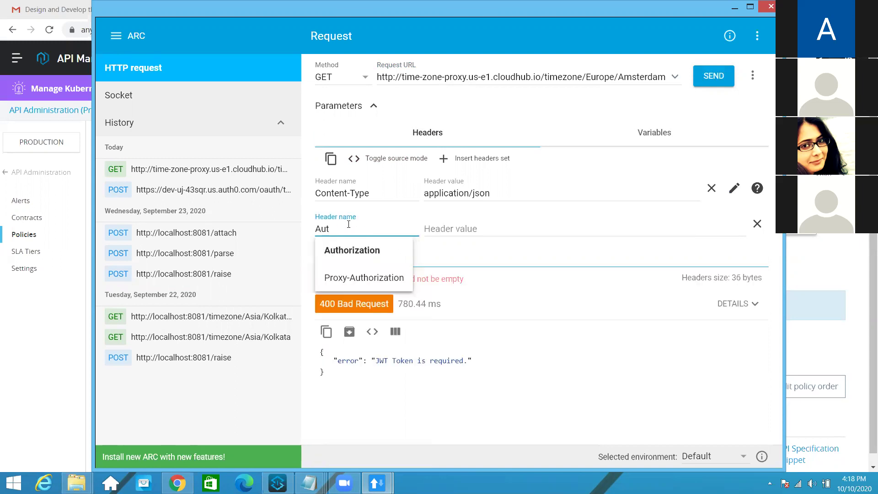
key(Down)
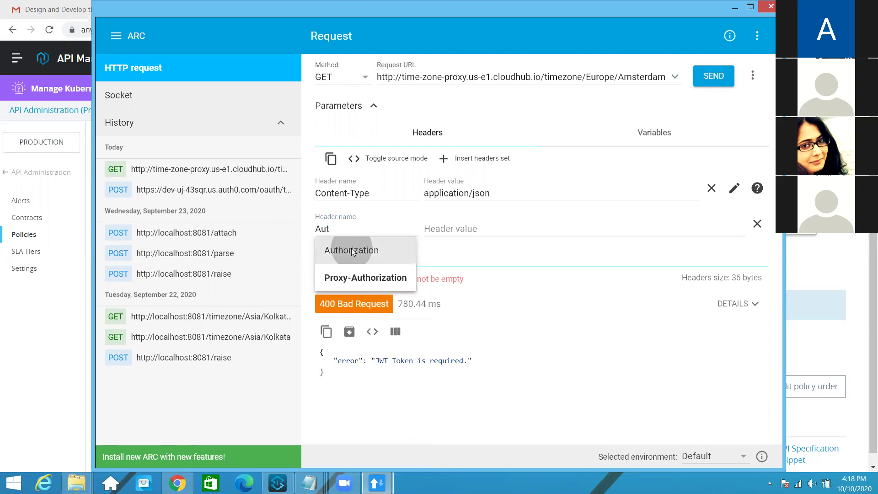
click(352, 250)
text(Bearer)
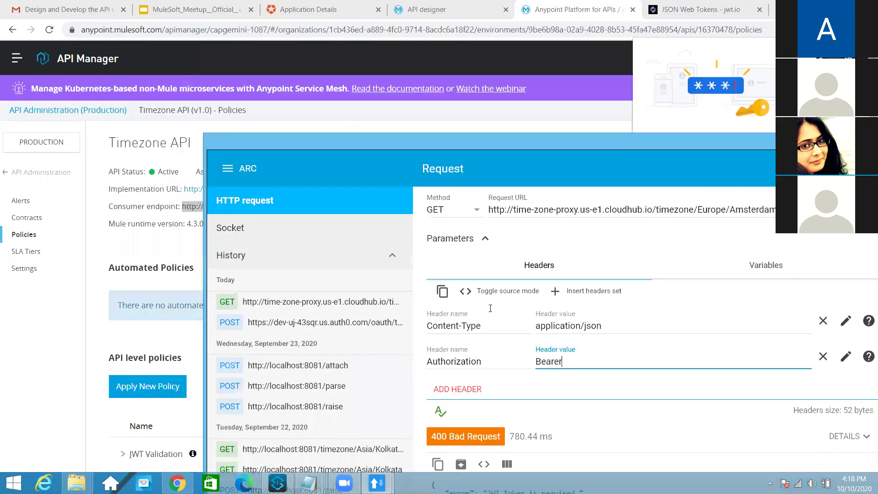
Request a fresh Auth0 access token in the other ARC window and select its access_token value
mouse_move(377, 483)
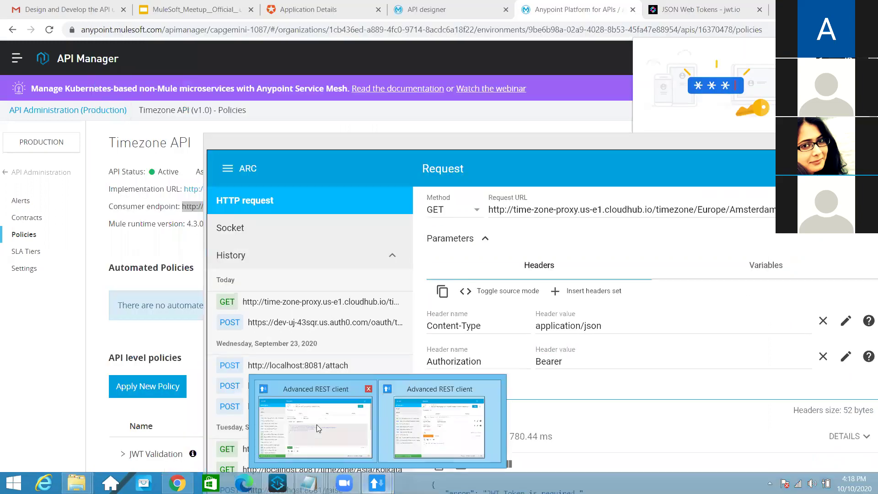
click(316, 424)
key(ctrl+Return)
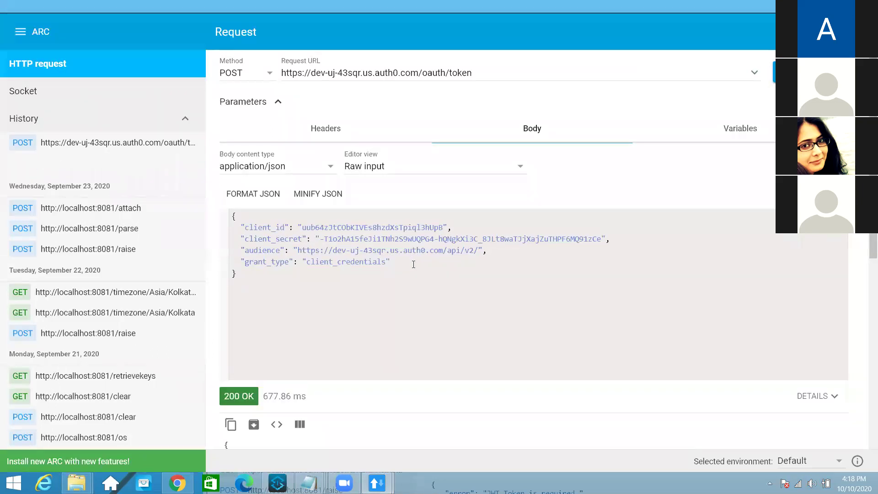
scroll(414, 265, down, 3)
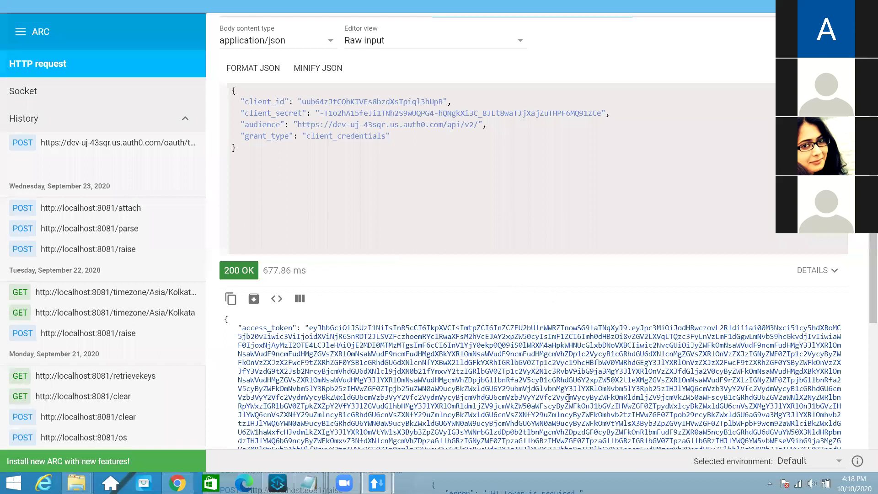
scroll(427, 457, down, 5)
drag(309, 110, 334, 145)
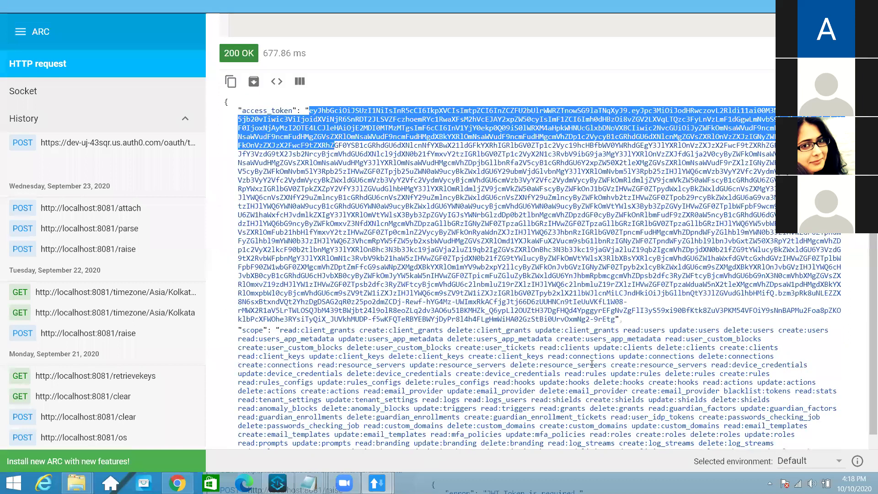
shift+click(618, 319)
key(ctrl+c)
Paste the access token after 'Bearer' and resend the Amsterdam timezone request
key(alt+Tab)
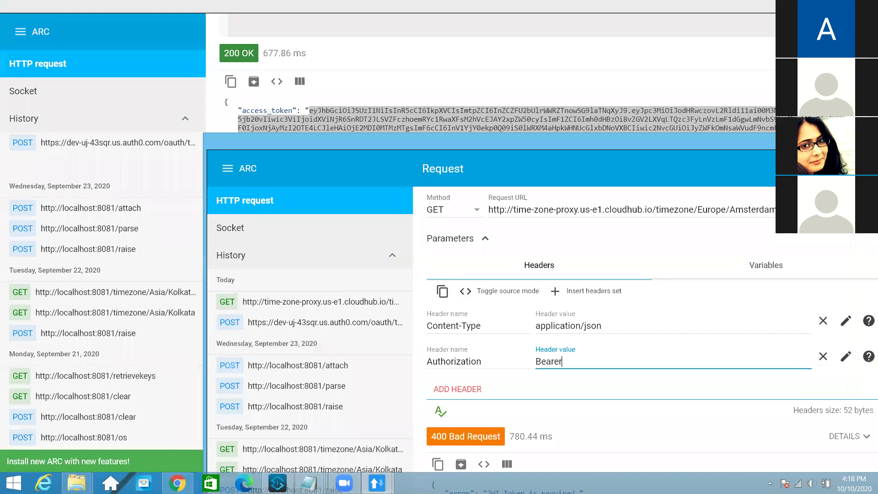
key(ctrl+v)
key(ctrl+Return)
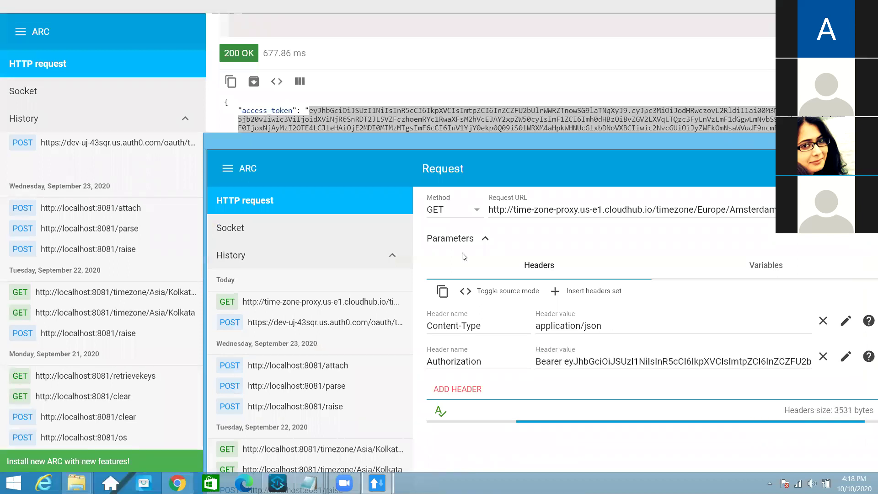
drag(727, 139, 520, 3)
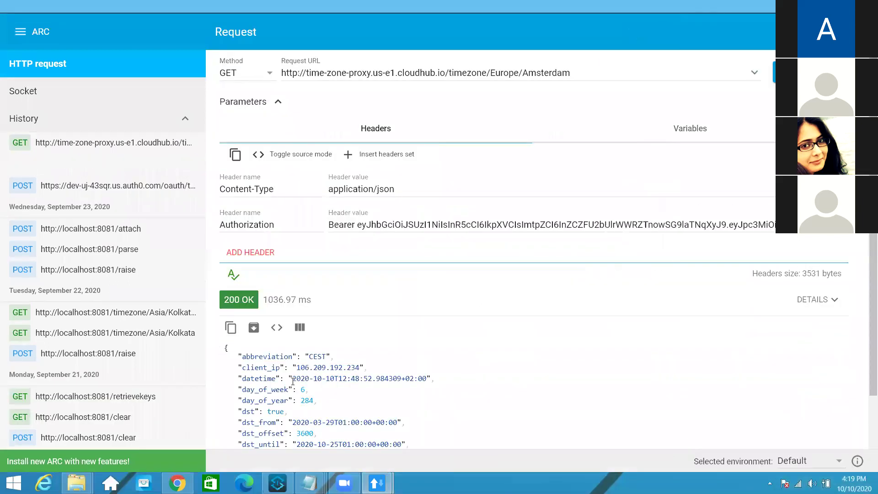
scroll(237, 257, down, 1)
scroll(514, 233, up, 1)
click(513, 225)
text(rttrtrtr)
key(ctrl+Return)
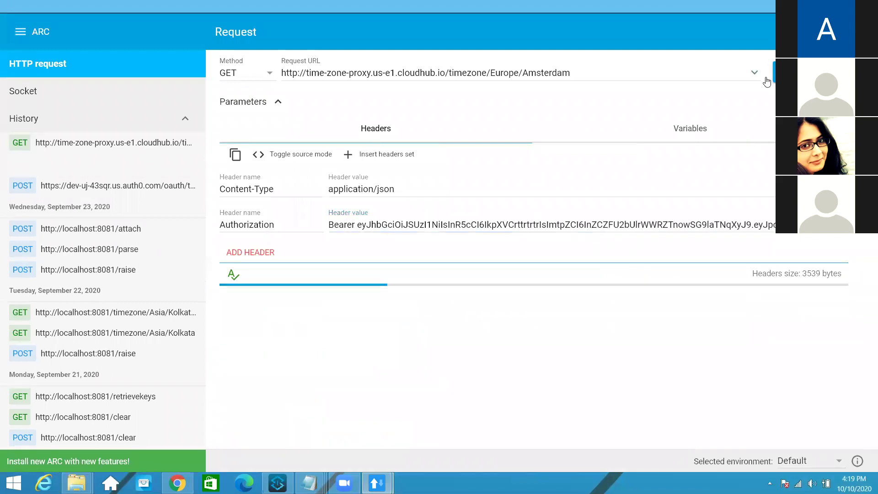
scroll(412, 274, down, 2)
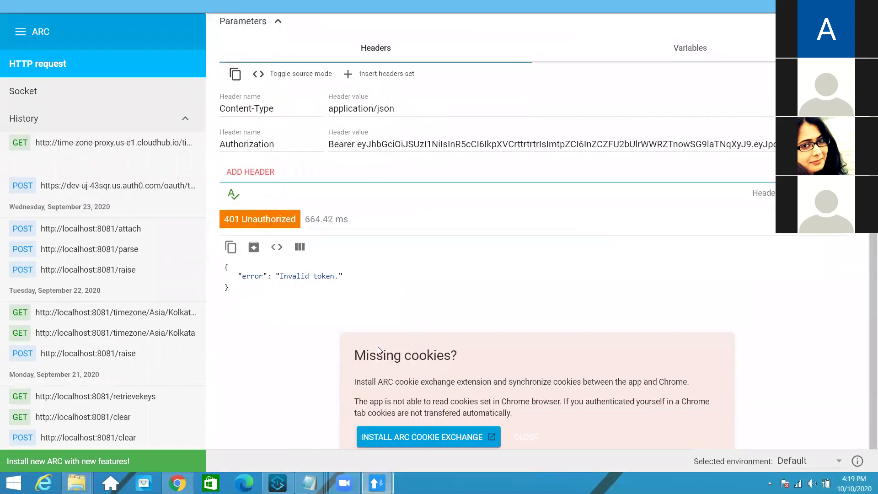
scroll(439, 235, up, 1)
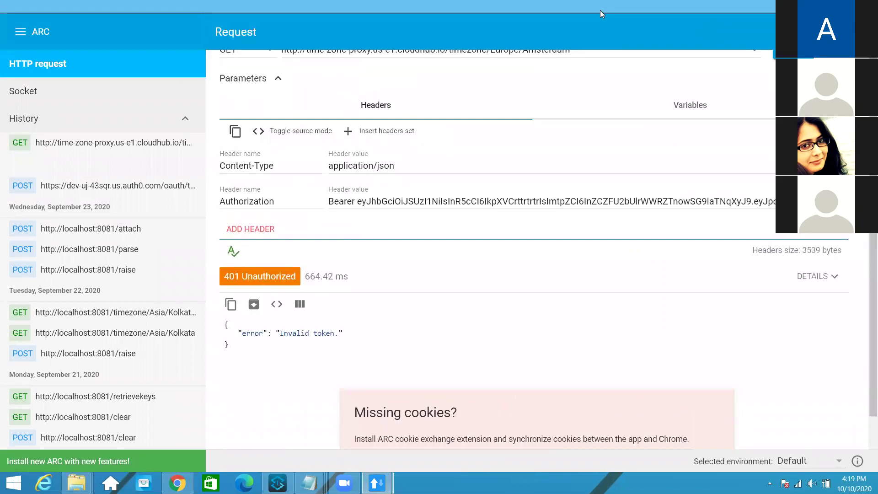
Shrink the request window and minimize the token response window
key(super+Down)
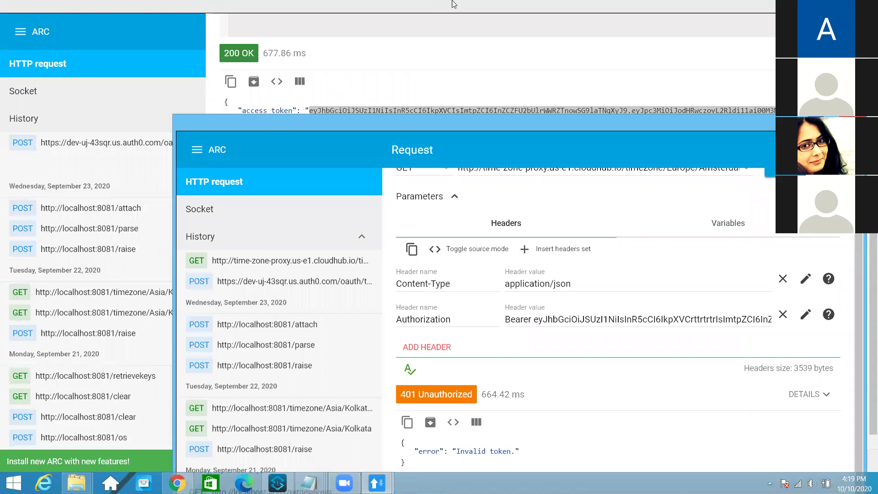
click(288, 7)
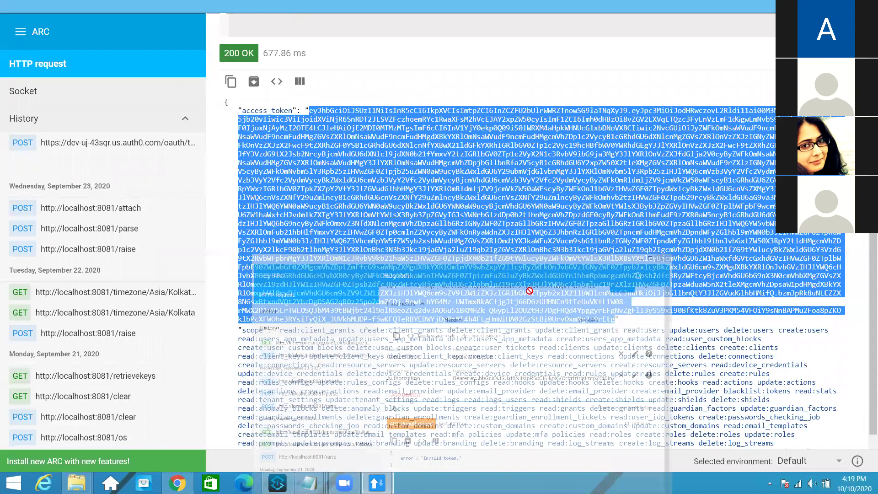
key(super+Down)
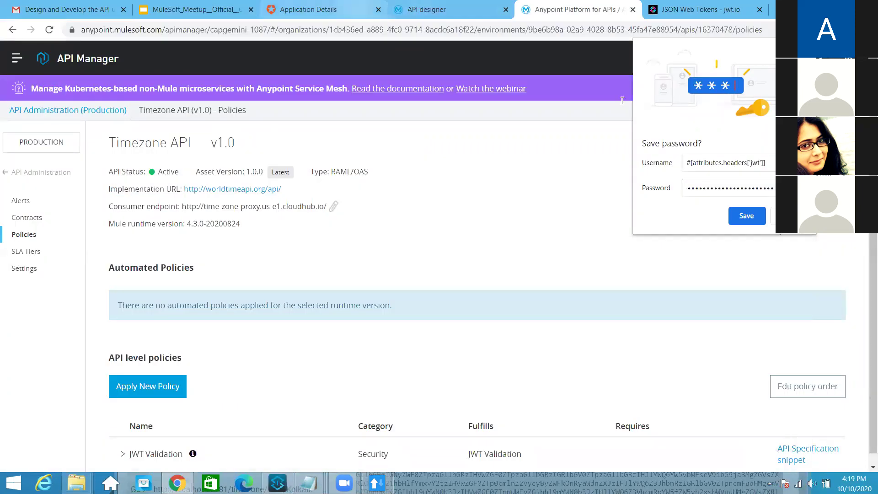
Replace the Notepad text with the Auth0 authorize URL plus '?client_id=&redirect_uri&response_type=code'
key(alt+Tab)
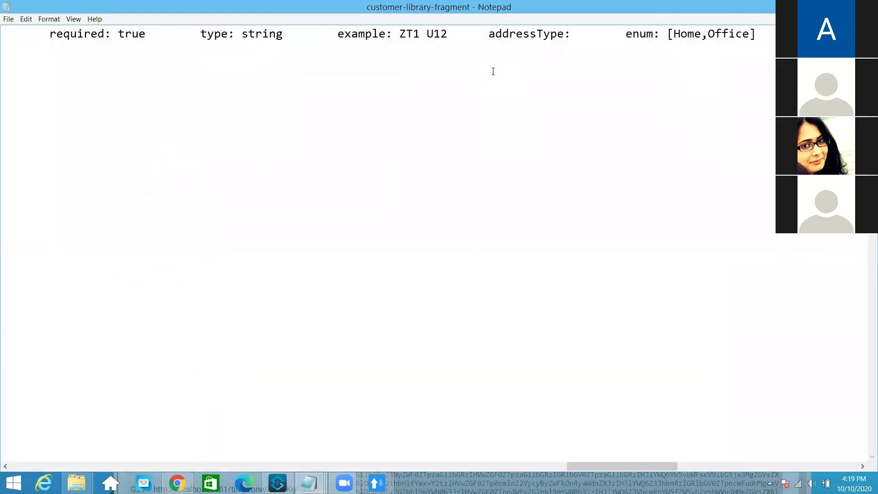
key(ctrl+a)
text(https://dev-uj-43sqr.us.auth0.com/authorize)
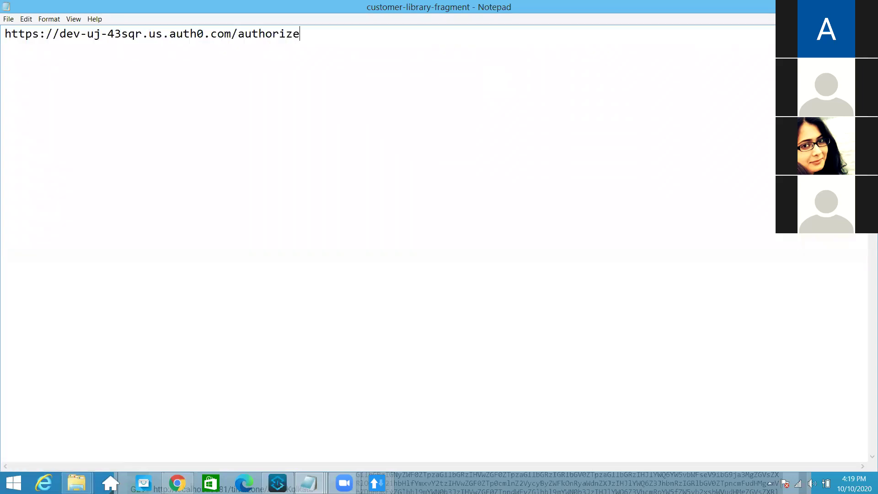
text(?client_id=&)
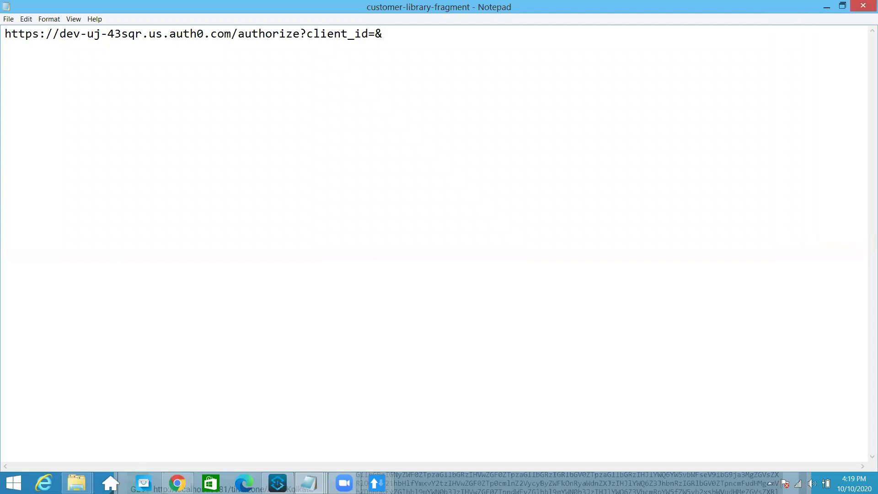
text(redirect_uri&re)
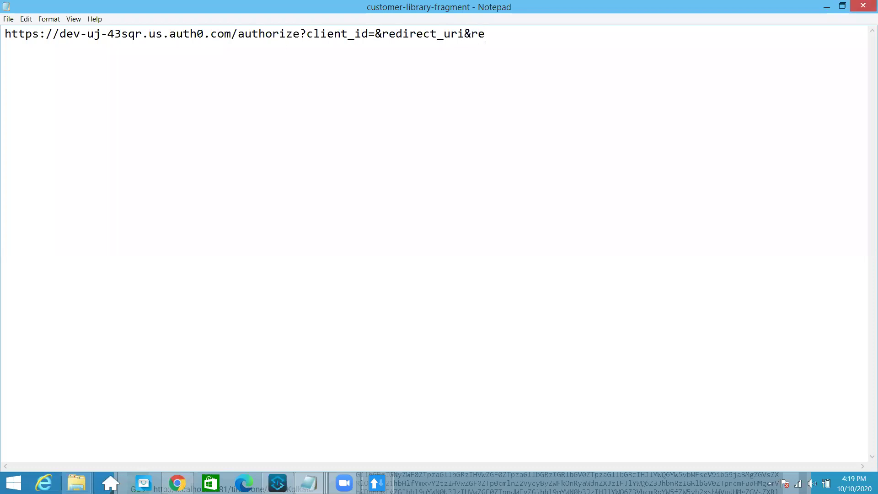
text(sponse_type=code)
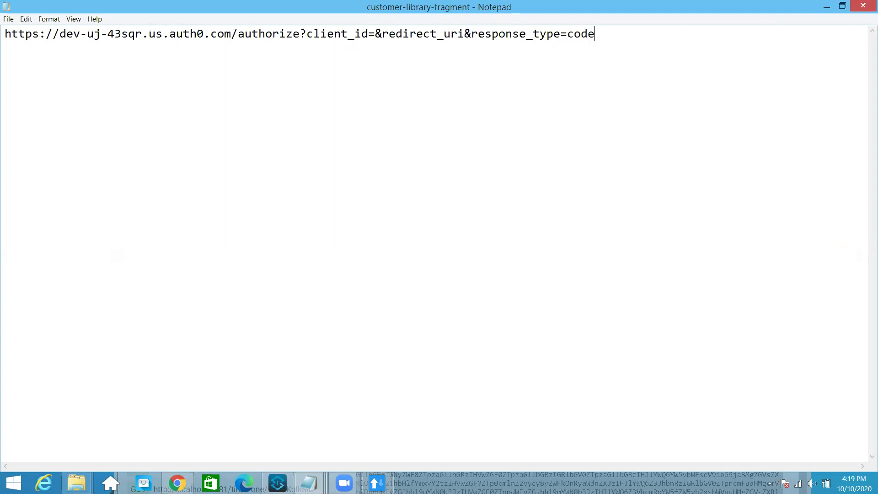
click(465, 34)
text(=)
text(htt://)
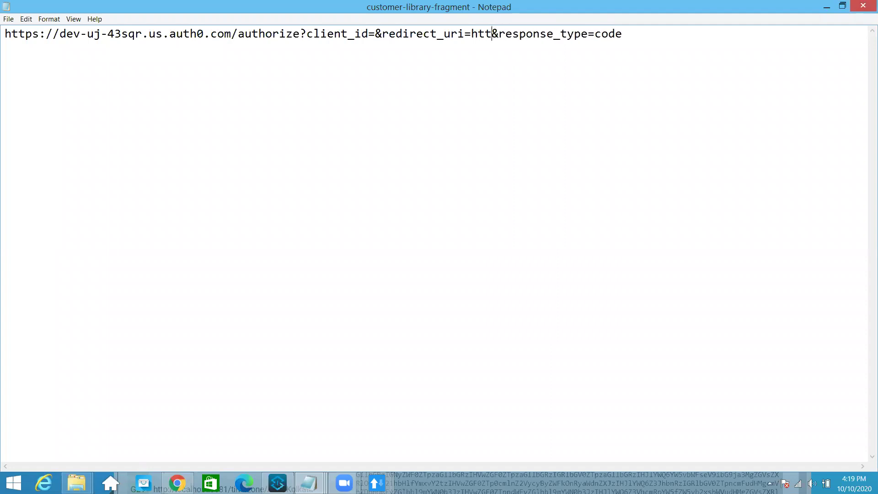
key(BackSpace)
key(BackSpace)
key(BackSpace)
text(p://)
text(localhost)
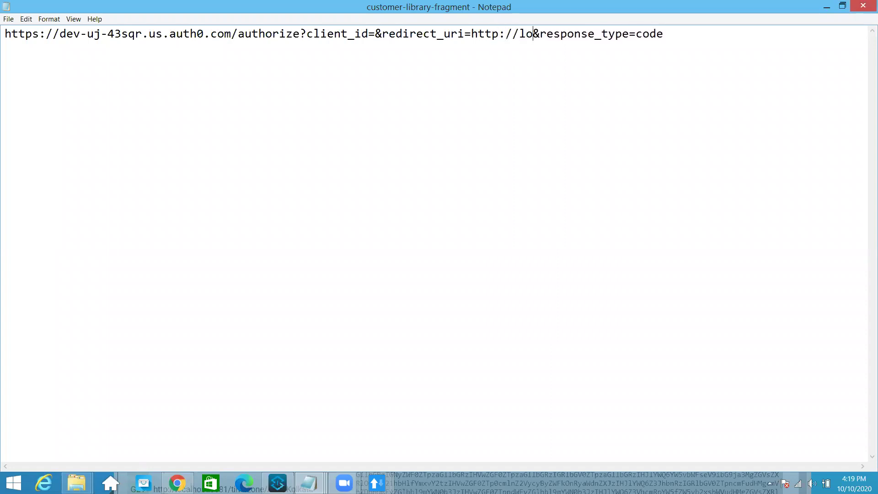
text(:8081)
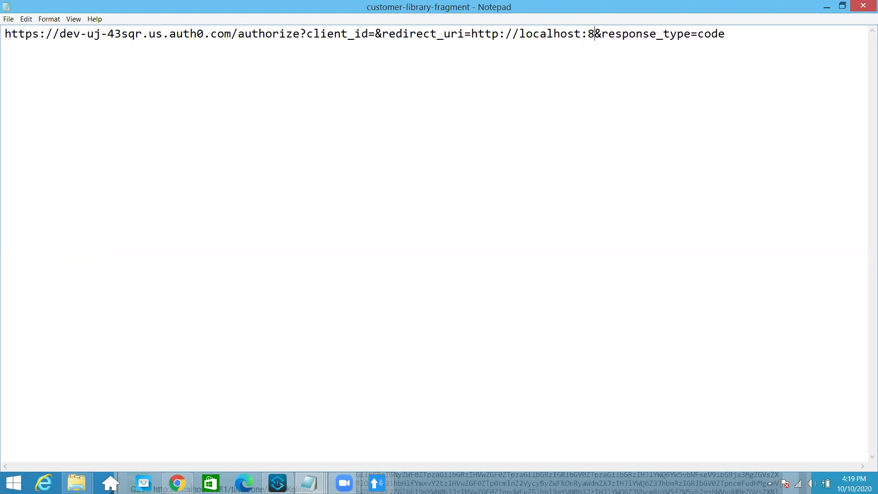
text(/calbbac)
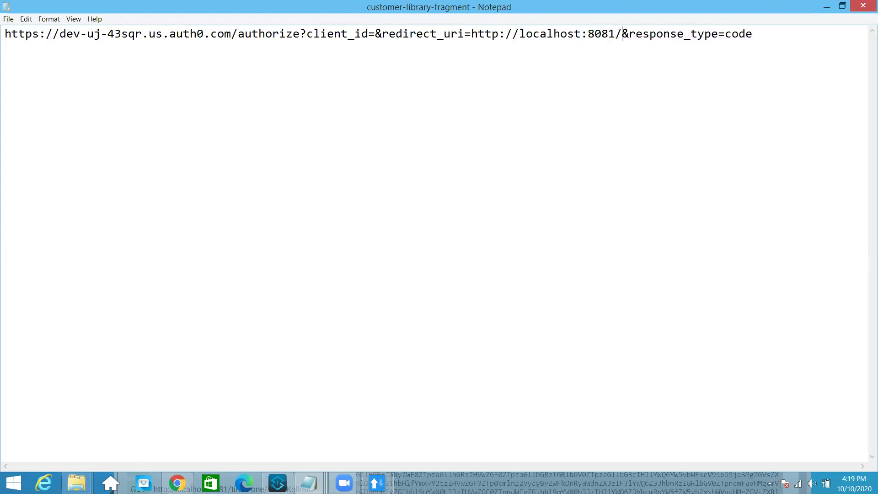
text(k)
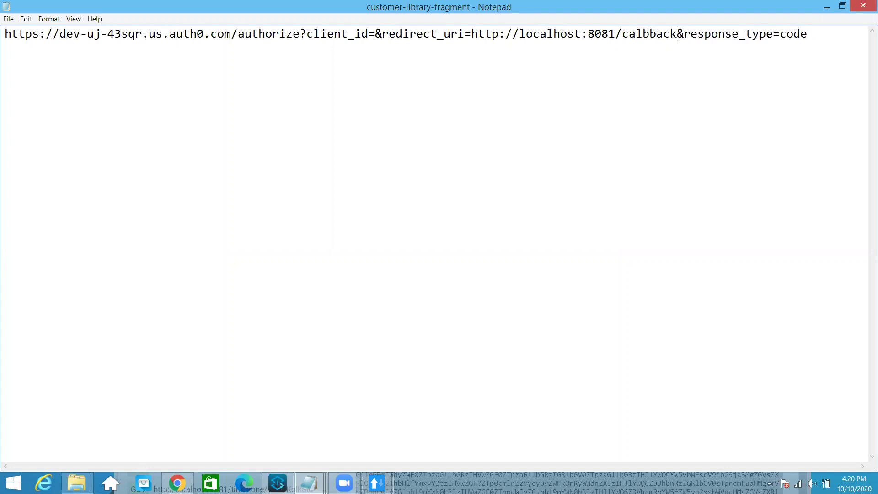
key(Left)
key(Left)
key(Left)
key(Left)
key(BackSpace)
text(l)
Paste the app's Client ID from Auth0 settings after client_id= in the URL
click(177, 483)
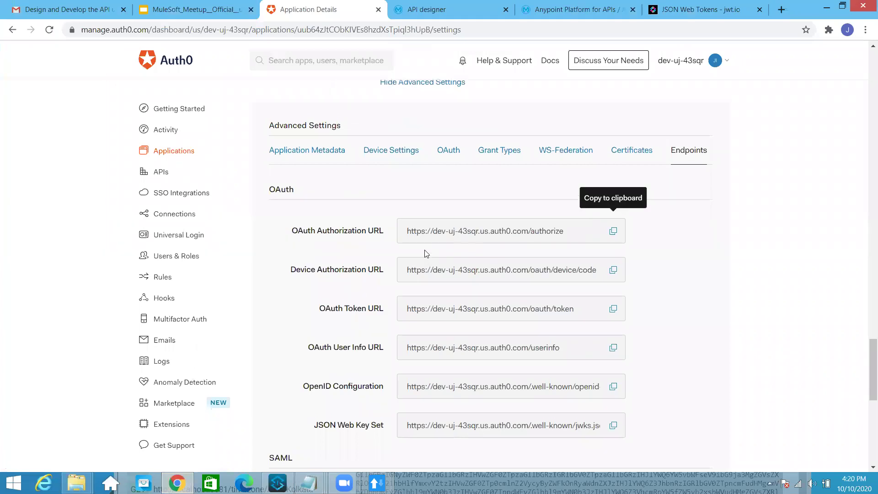
scroll(424, 253, up, 20)
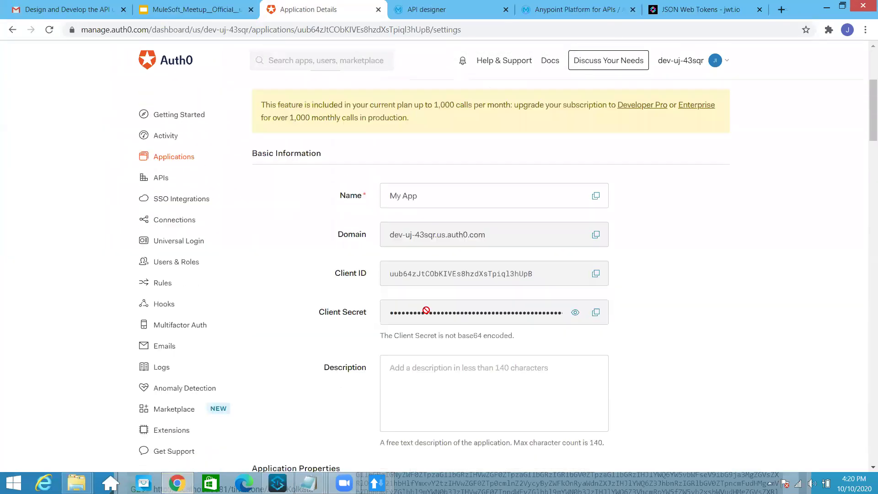
scroll(426, 311, down, 1)
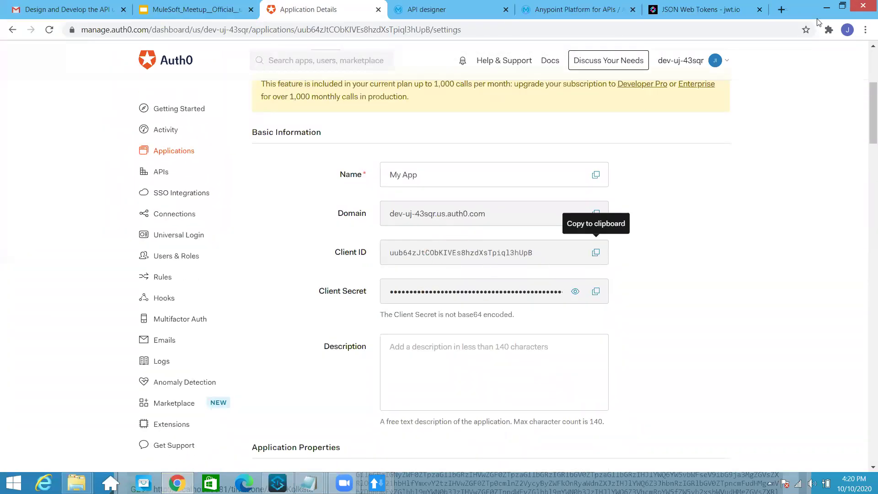
click(826, 8)
click(624, 37)
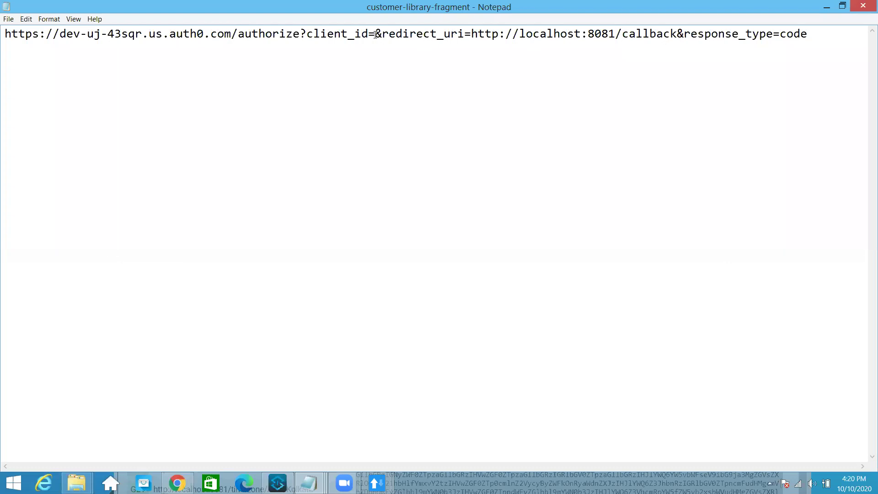
click(374, 82)
key(ctrl+v)
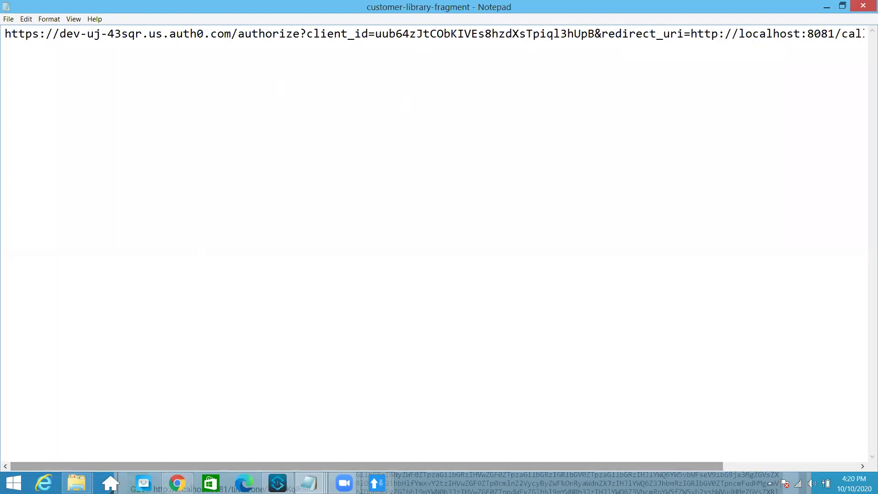
click(376, 483)
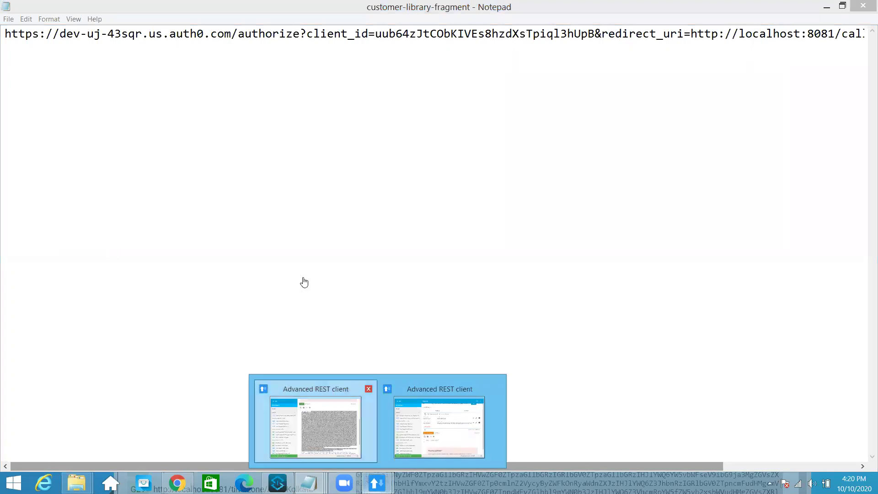
click(316, 425)
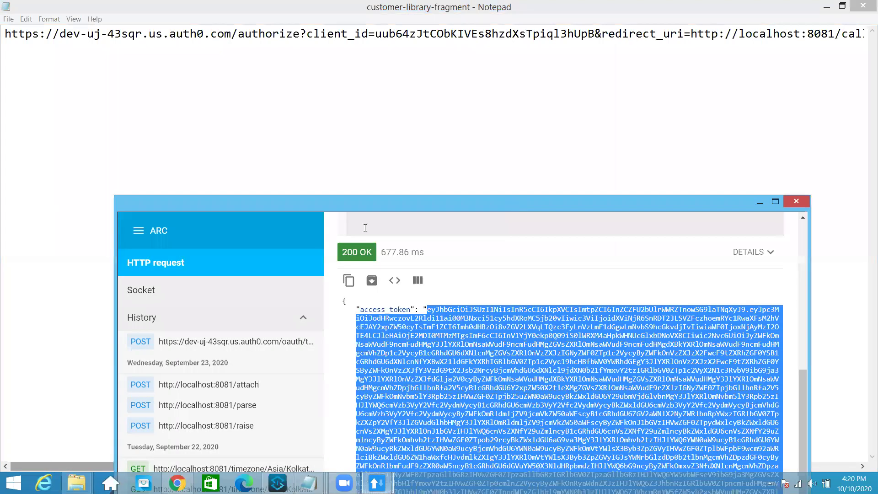